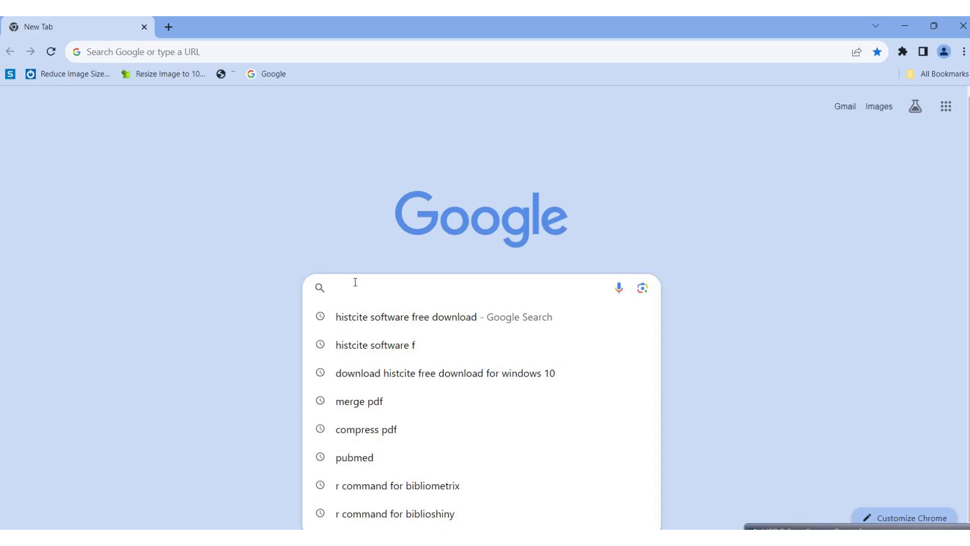
# Type 'h' in the Google search box to recall the 'histcite software f' suggestion
pyautogui.write('histcite software f')
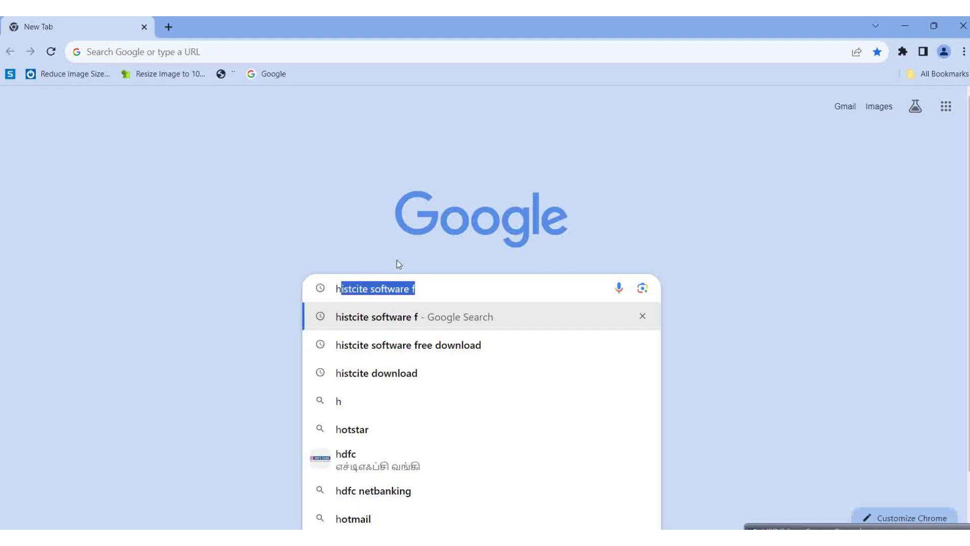
# Search for 'histcite software free download' and open the HistCite 12.3 result in a new tab
pyautogui.click(438, 350)
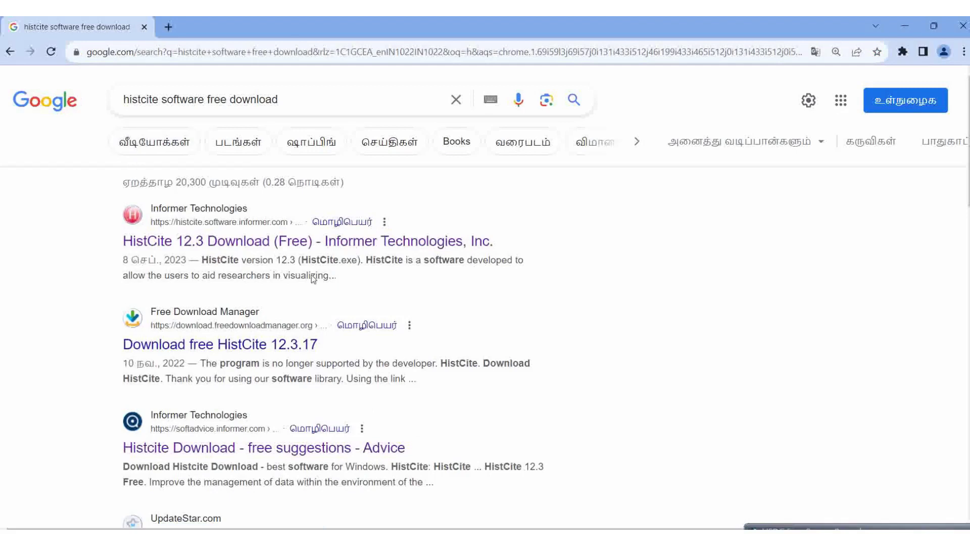
pyautogui.rightClick(236, 245)
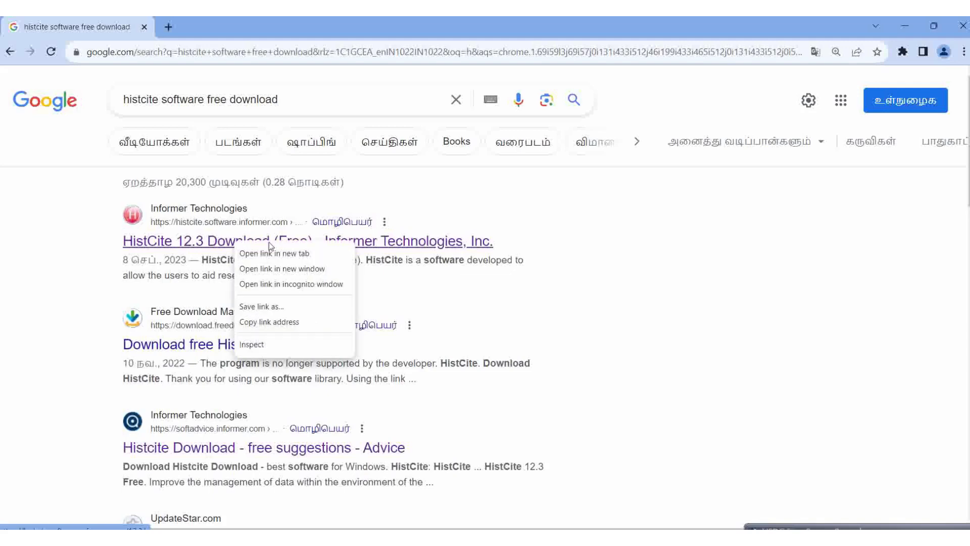
pyautogui.click(273, 251)
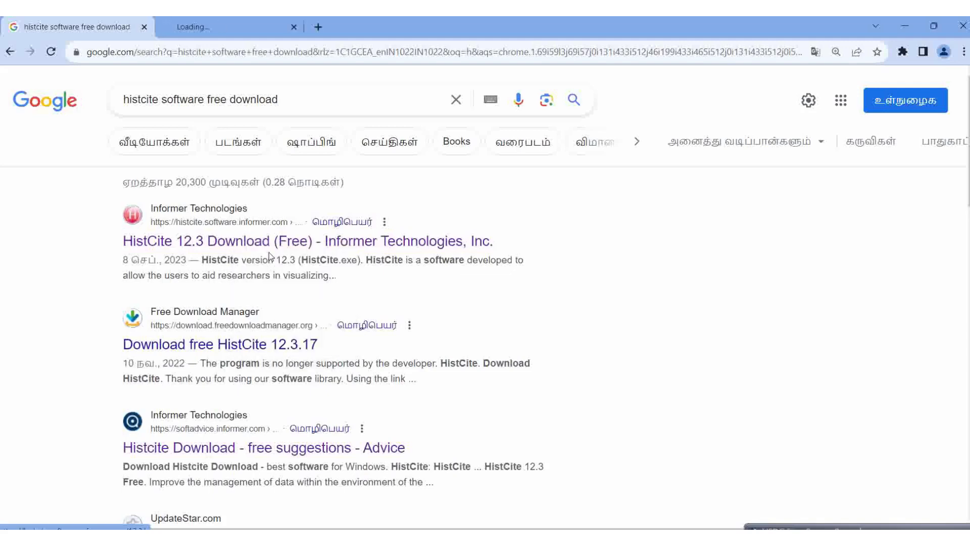
# Switch to the HistCite 12.3 page and scroll down to the HistCiteInstaller.zip attachment
pyautogui.click(232, 20)
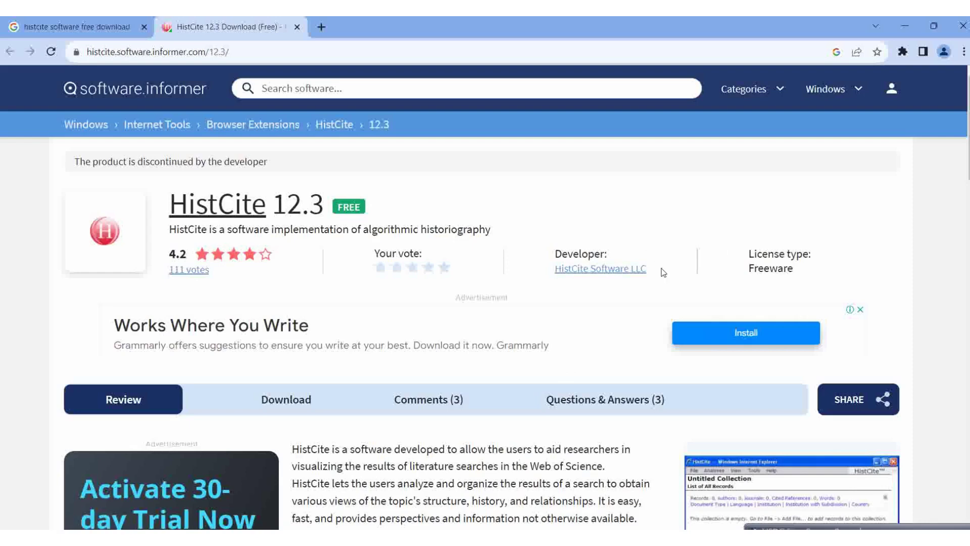
pyautogui.scroll(-1, 638, 312)
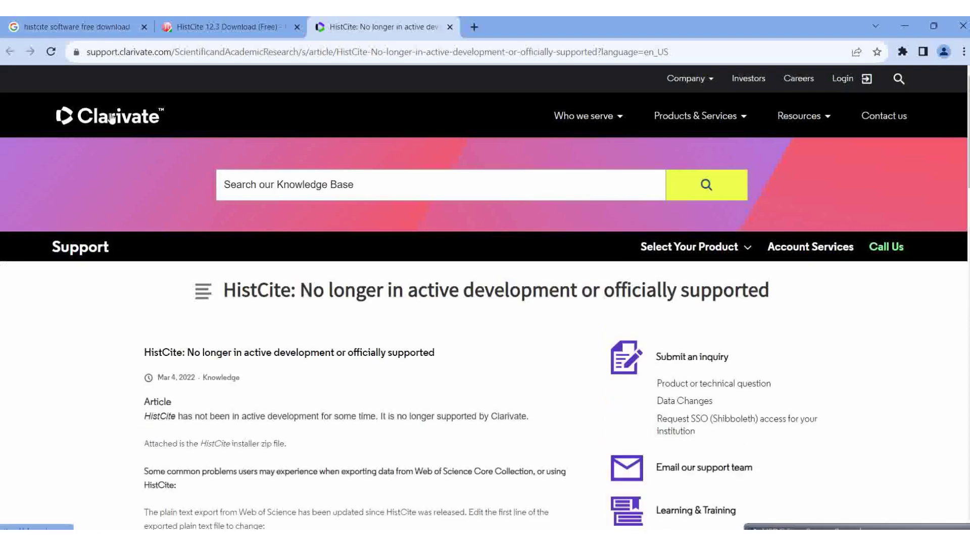
pyautogui.scroll(-1, 564, 429)
pyautogui.scroll(-15, 565, 429)
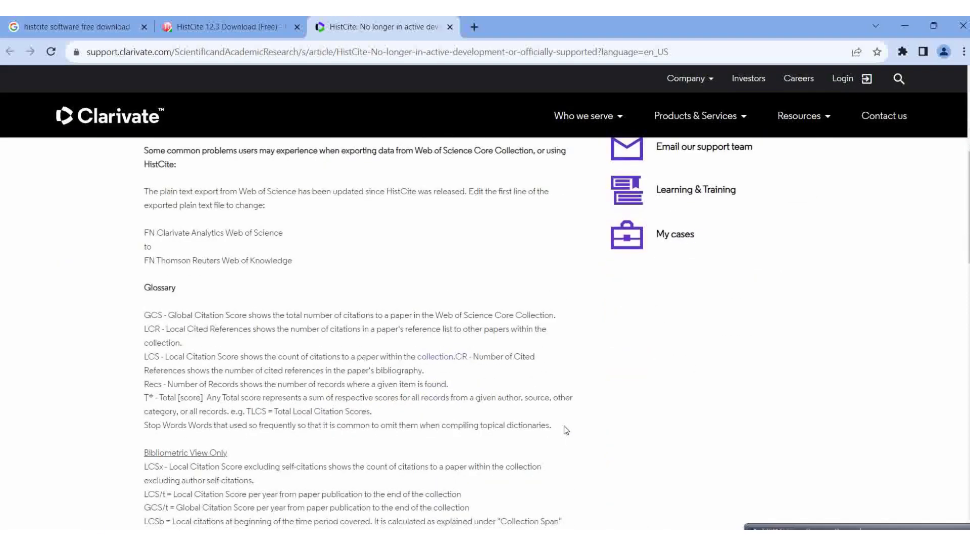
pyautogui.scroll(-9, 565, 427)
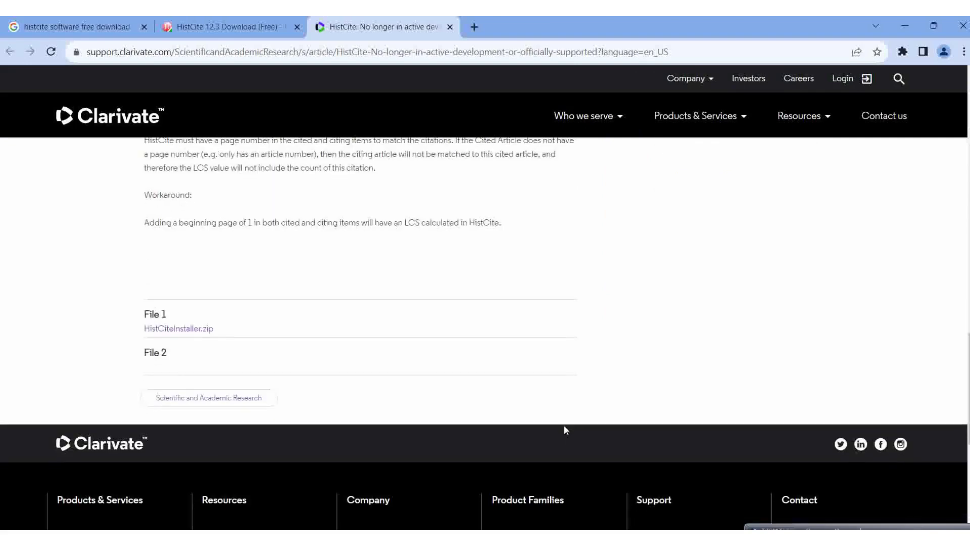
pyautogui.scroll(-3, 588, 351)
pyautogui.scroll(2, 210, 238)
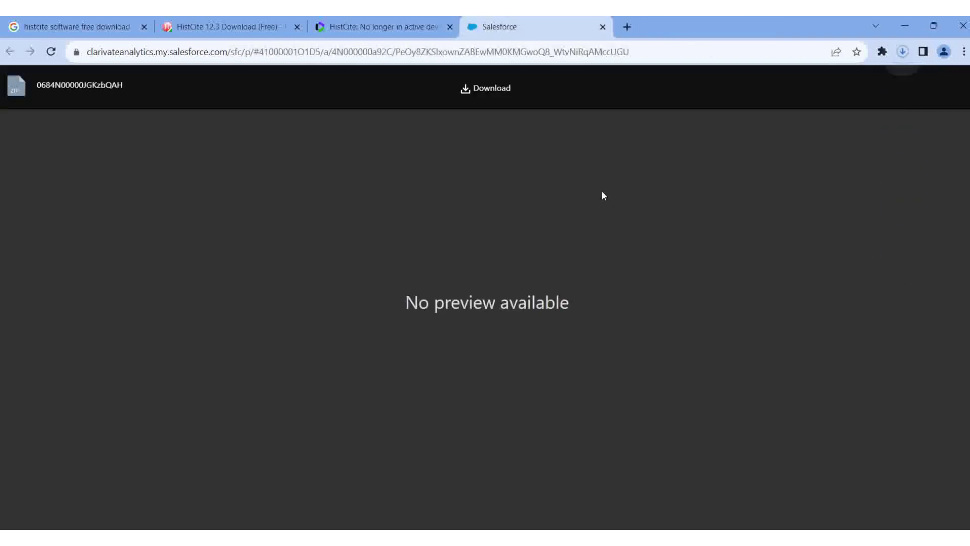
# Confirm the 7.0 MB HistCiteInstaller.zip download finished, then dismiss the downloads list
pyautogui.click(902, 57)
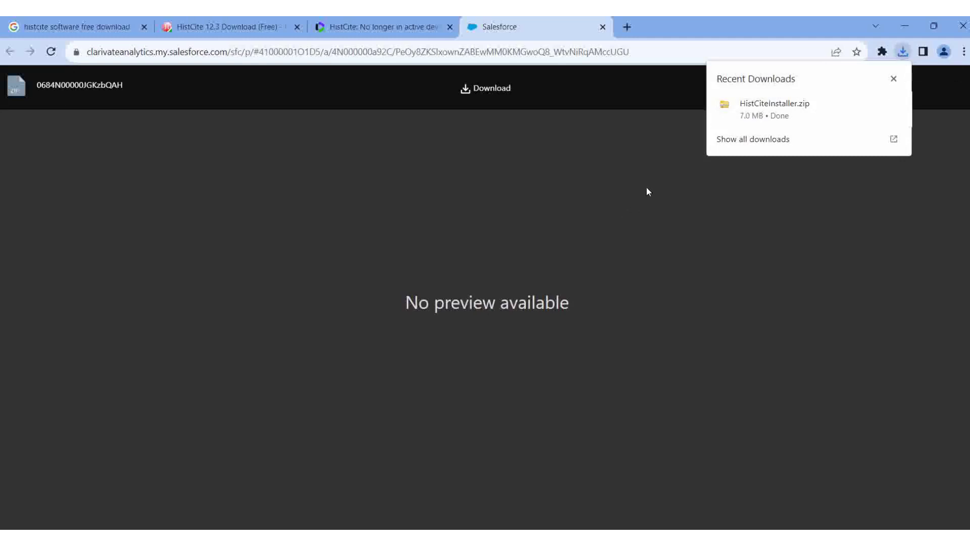
pyautogui.click(632, 162)
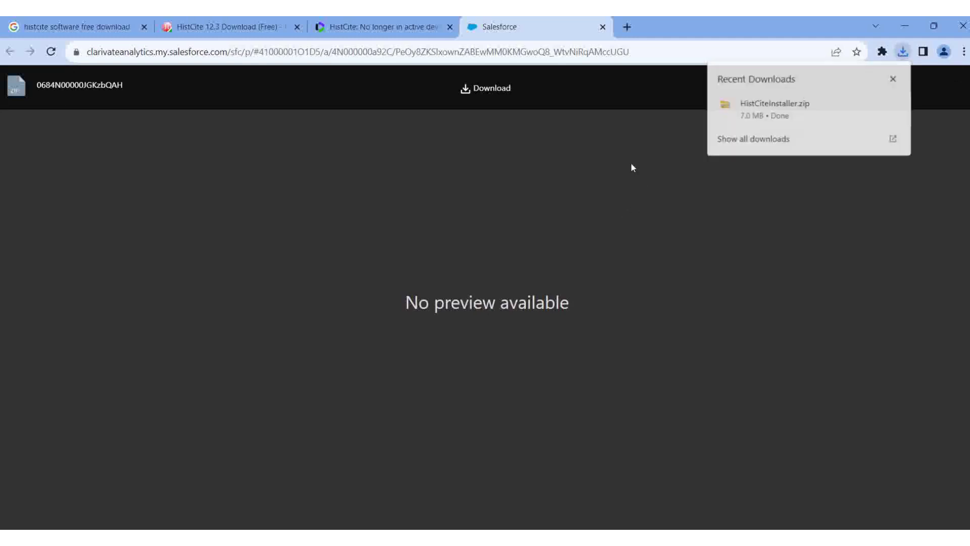
# Copy the HistCiteInstaller zip from the Downloads folder, reached through This PC
pyautogui.click(905, 28)
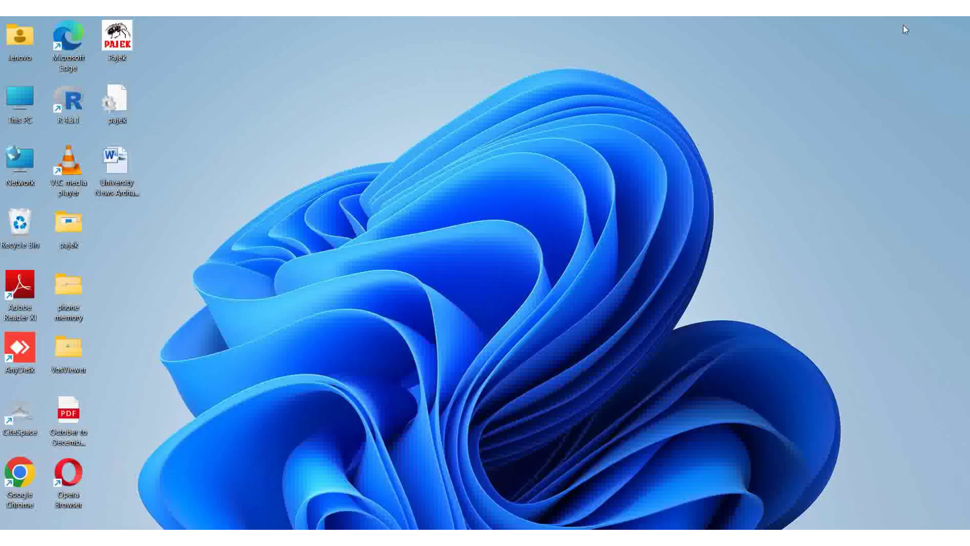
pyautogui.doubleClick(19, 101)
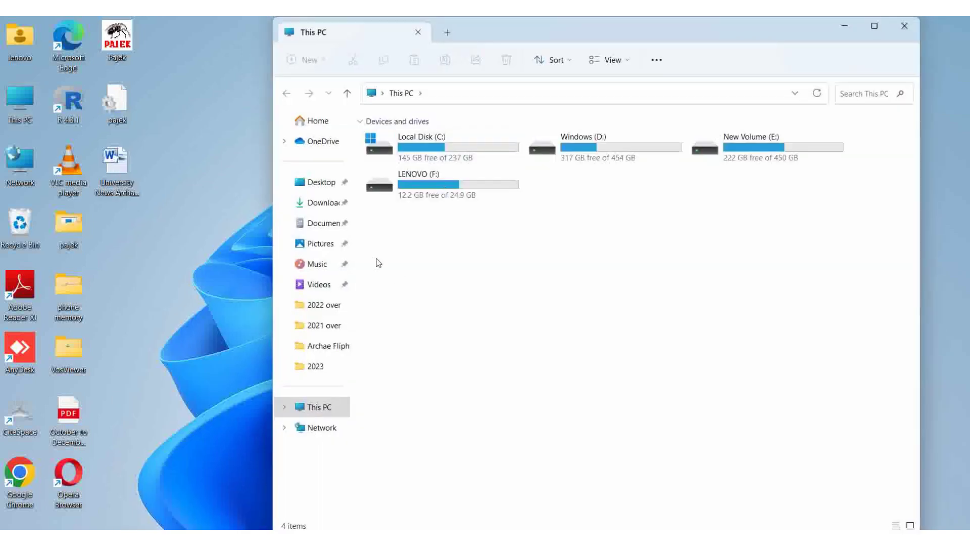
pyautogui.click(328, 204)
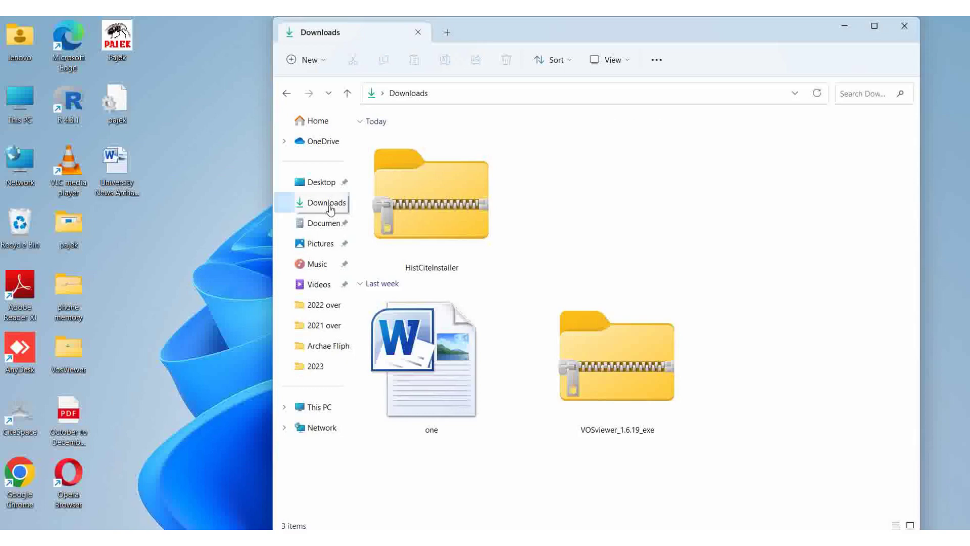
pyautogui.rightClick(460, 224)
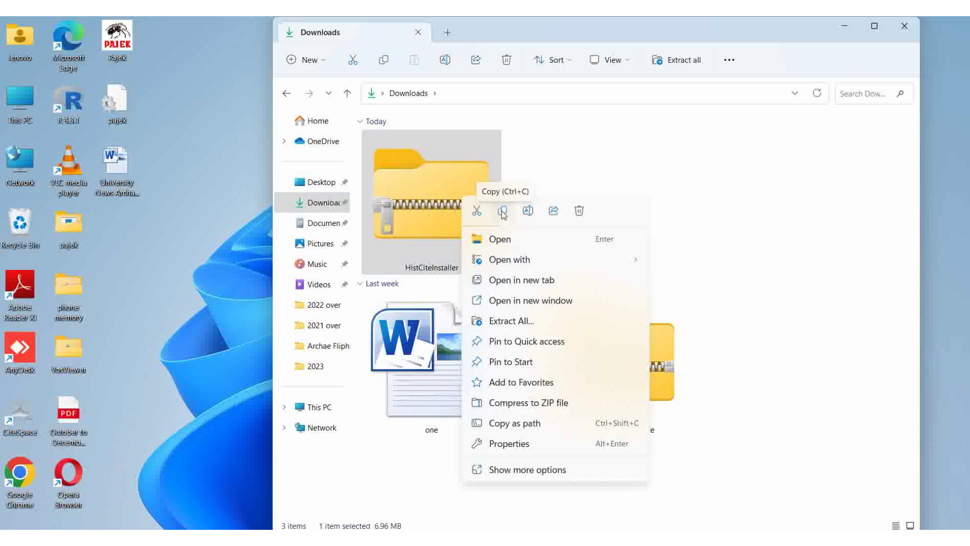
pyautogui.click(503, 211)
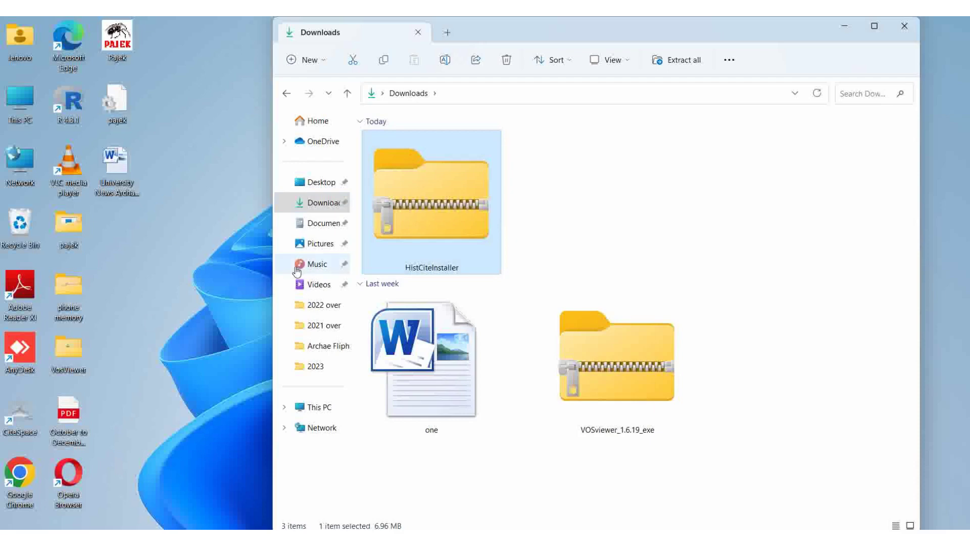
# Paste the HistCiteInstaller zip into New Volume (E:)\1 bibexcel, then minimize that window
pyautogui.click(29, 104)
pyautogui.doubleClick(29, 104)
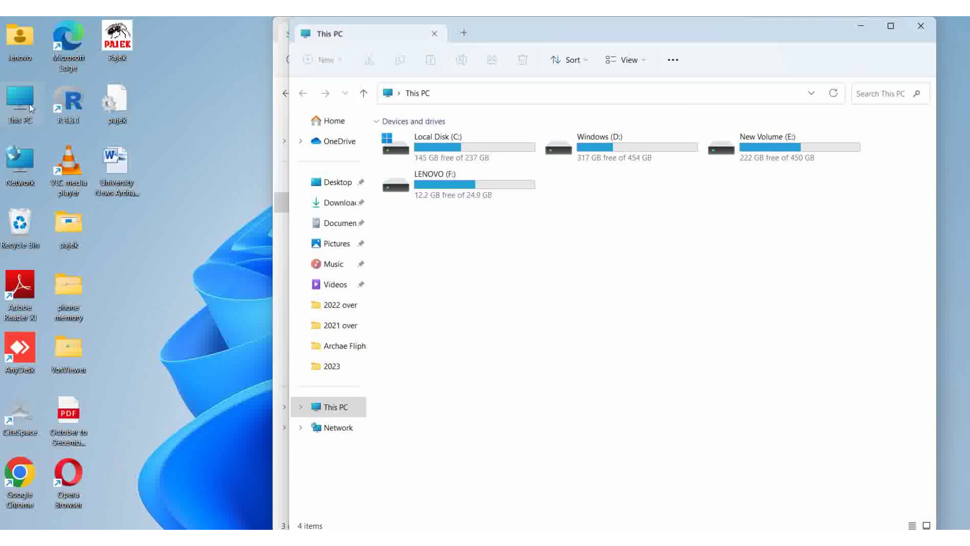
pyautogui.doubleClick(733, 151)
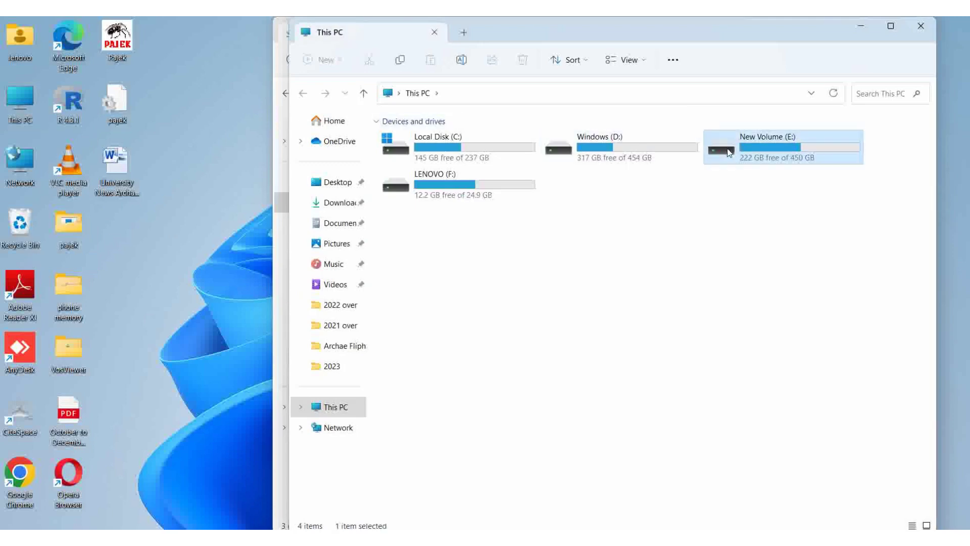
pyautogui.doubleClick(411, 140)
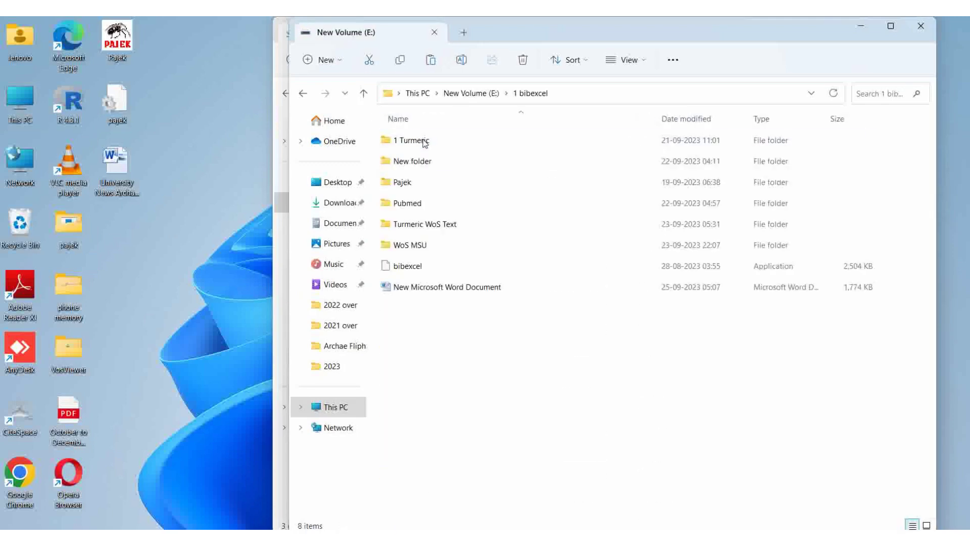
pyautogui.rightClick(454, 403)
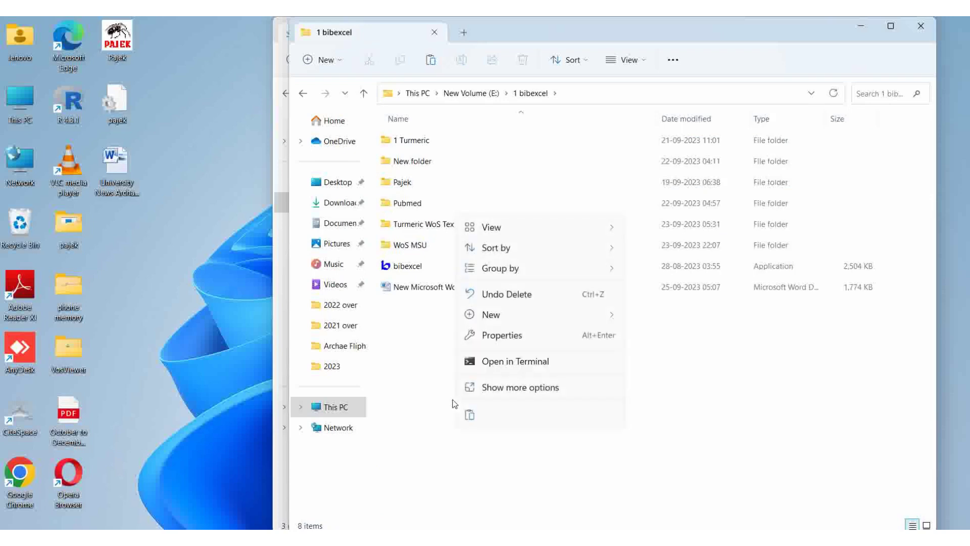
pyautogui.click(469, 416)
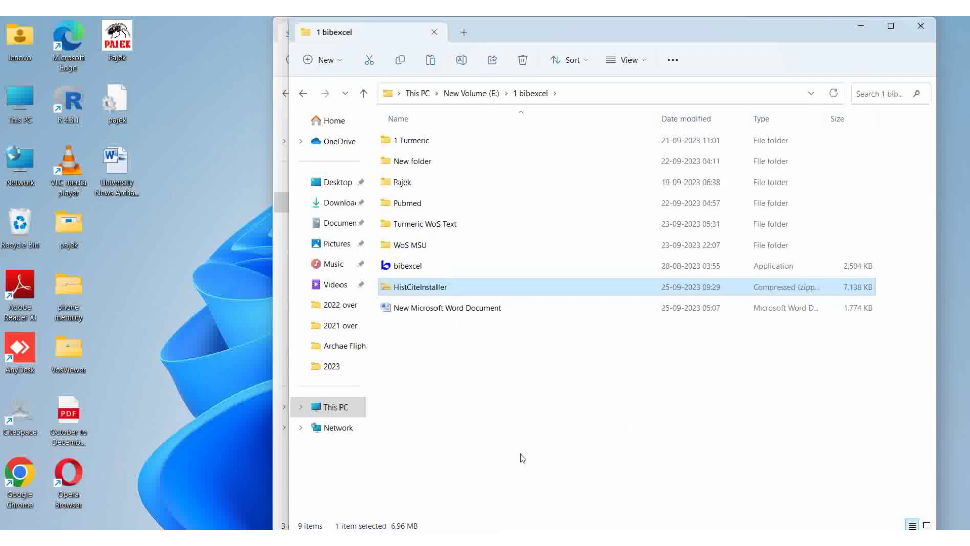
pyautogui.click(889, 27)
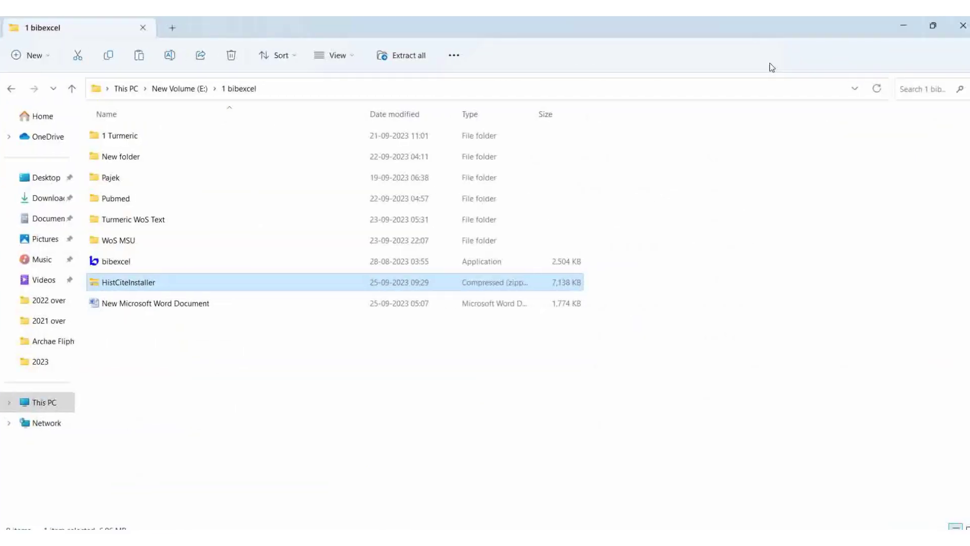
pyautogui.click(900, 23)
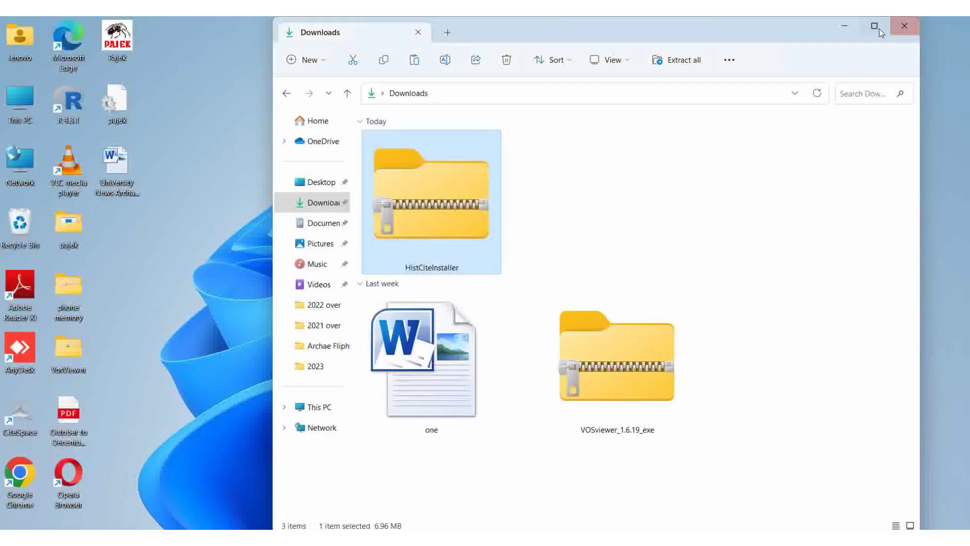
# Close the Downloads window and bring back the 1 bibexcel folder window
pyautogui.click(904, 26)
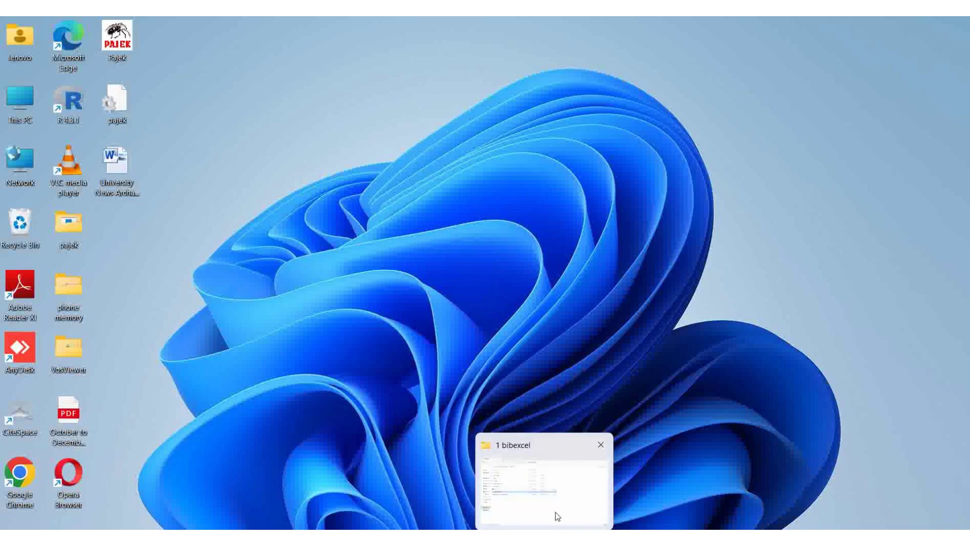
pyautogui.click(557, 508)
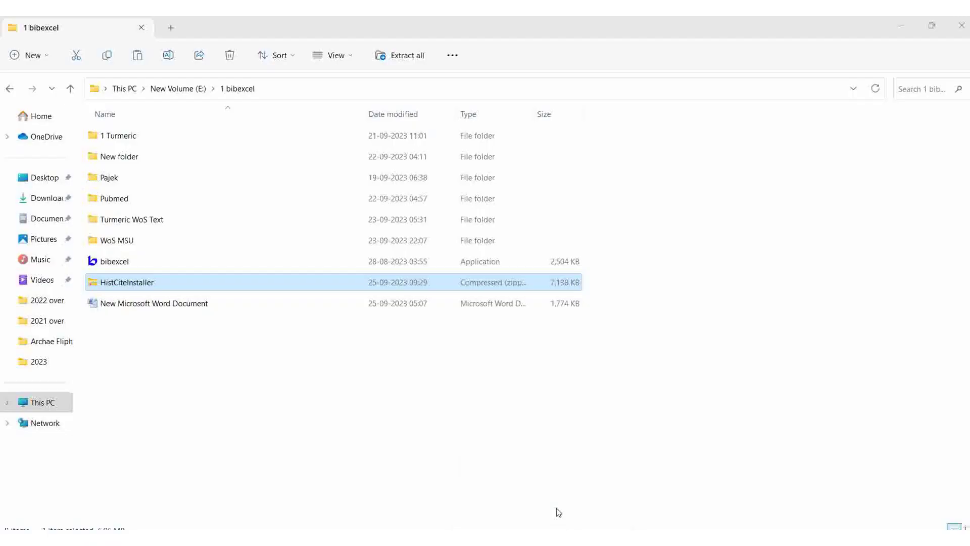
# Run the installer from the HistCiteInstaller archive and remove the existing HistCite installation
pyautogui.doubleClick(143, 284)
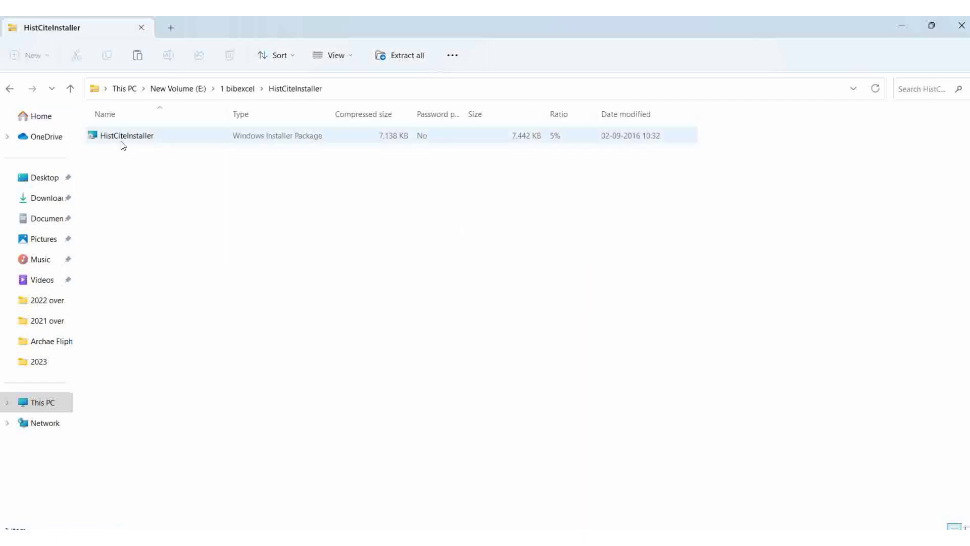
pyautogui.click(123, 138)
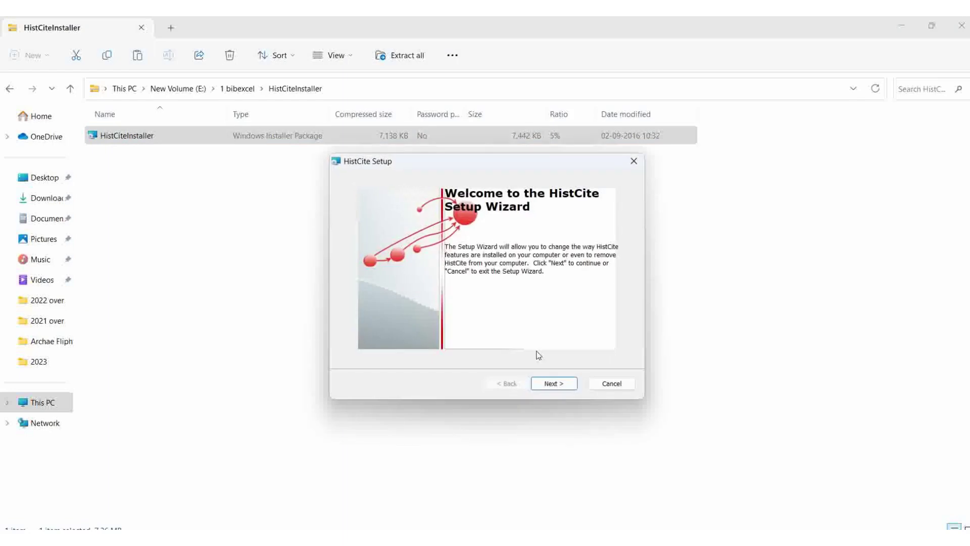
pyautogui.click(562, 385)
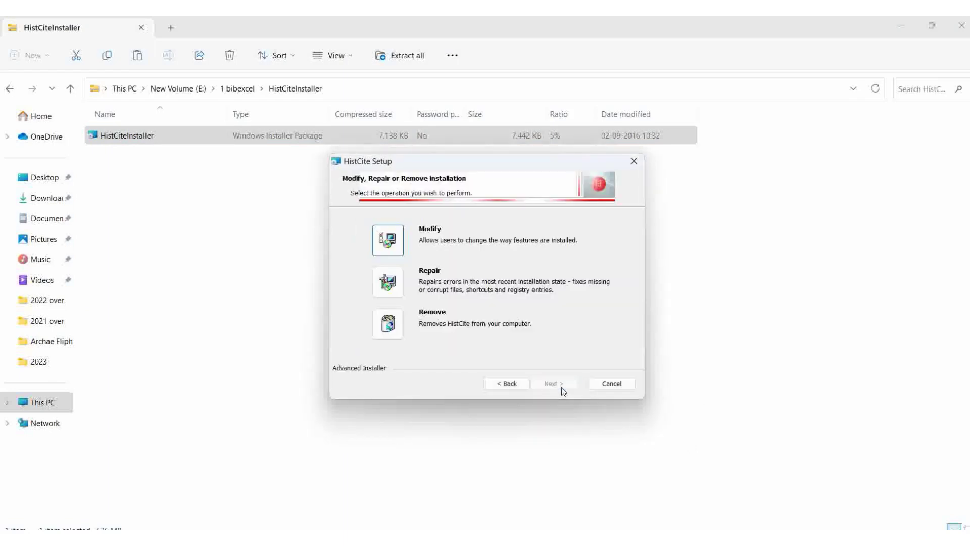
pyautogui.click(388, 324)
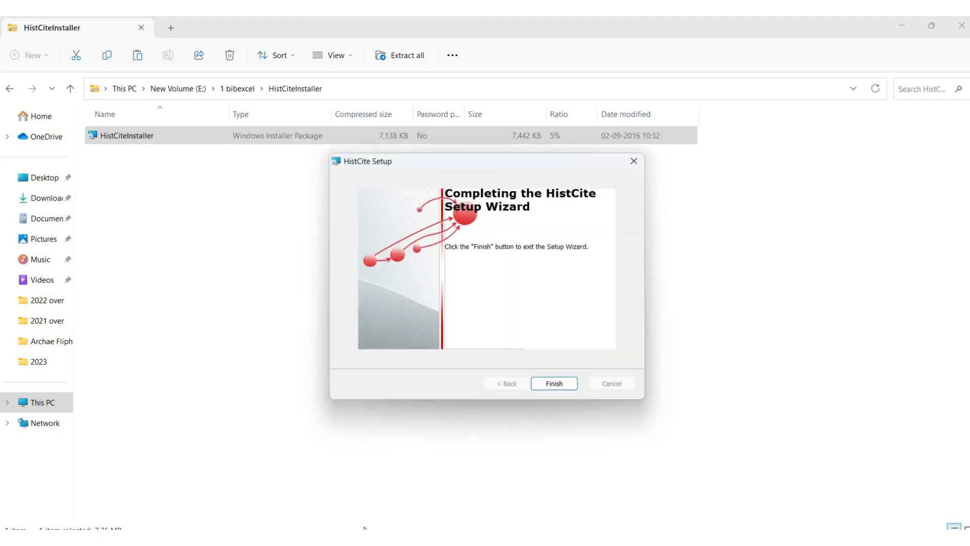
pyautogui.click(554, 384)
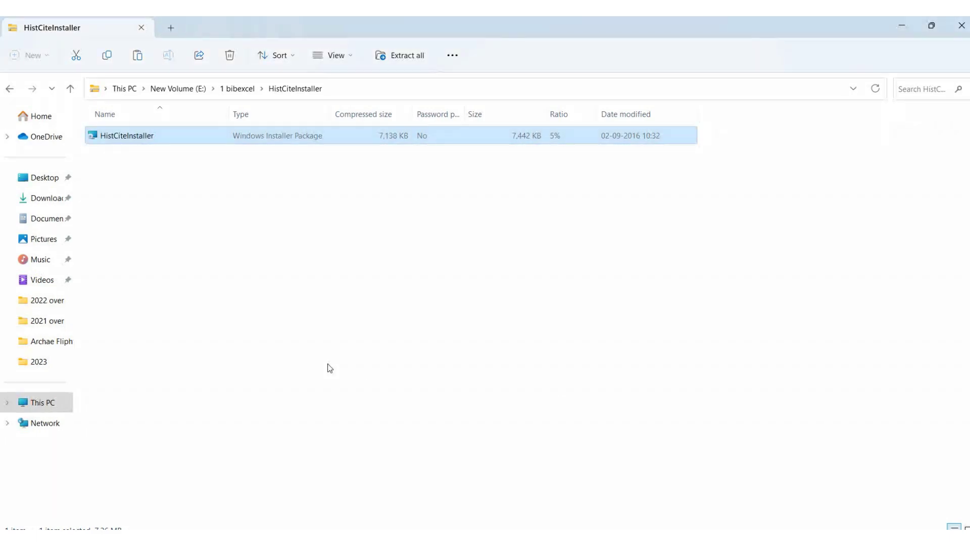
# Relaunch HistCiteInstaller.msi and scroll through the HistCite 12.3.17 read-me
pyautogui.doubleClick(129, 137)
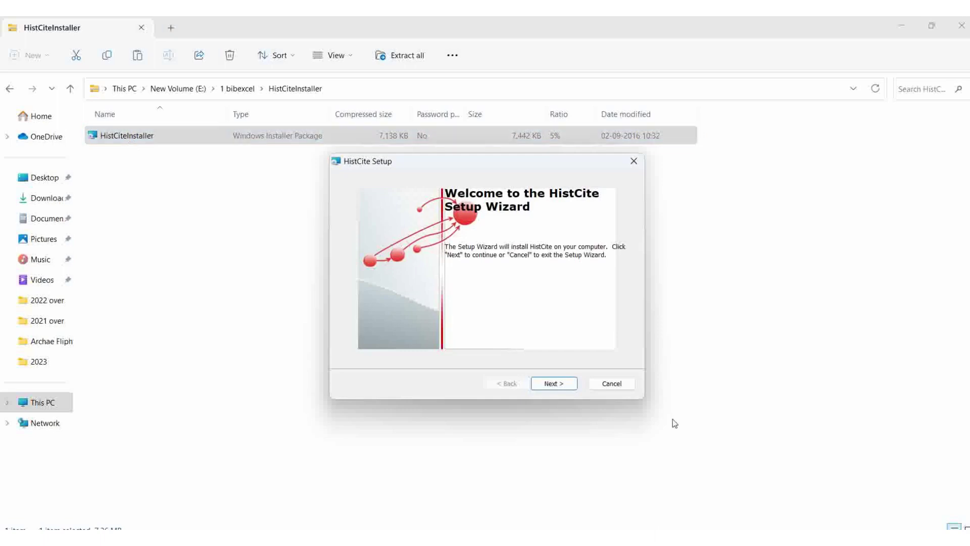
pyautogui.click(552, 385)
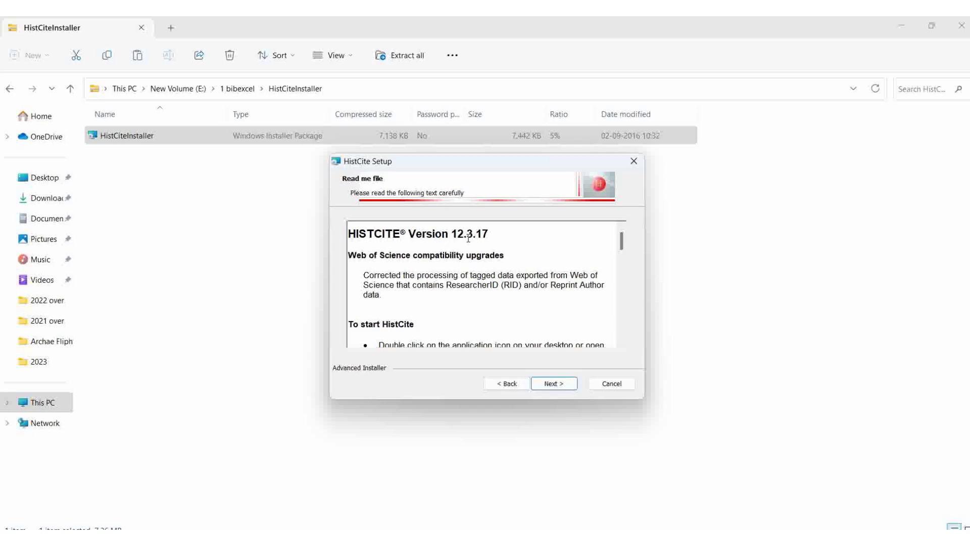
pyautogui.scroll(-2, 485, 293)
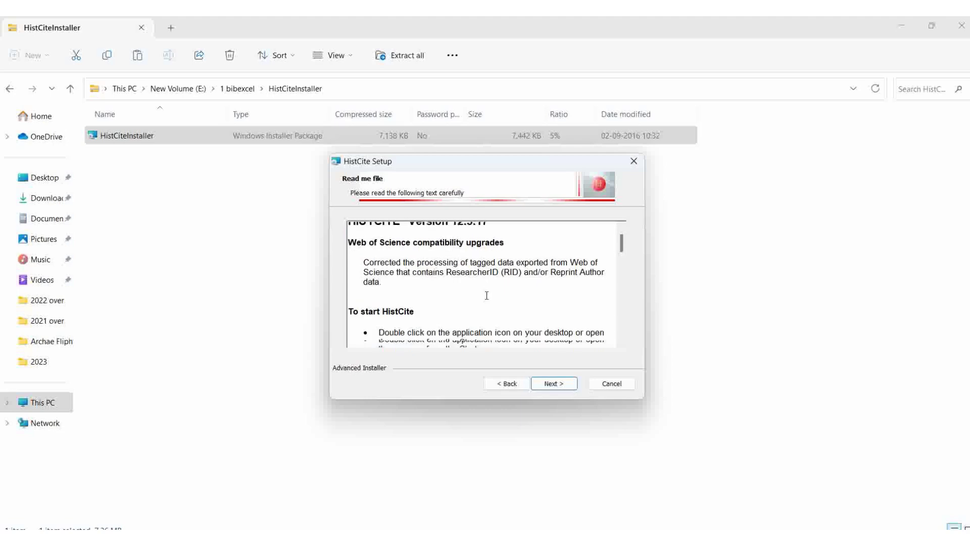
pyautogui.scroll(-3, 488, 304)
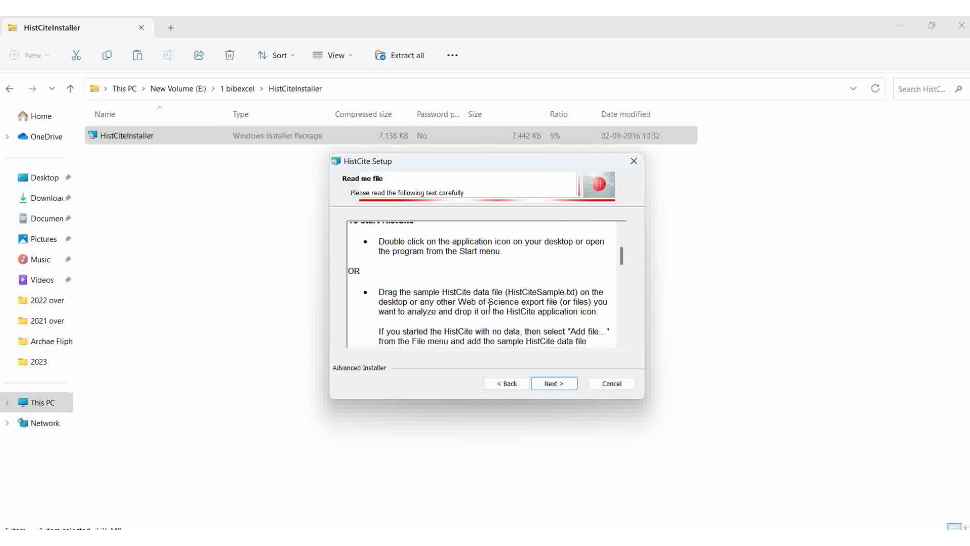
pyautogui.scroll(-4, 490, 308)
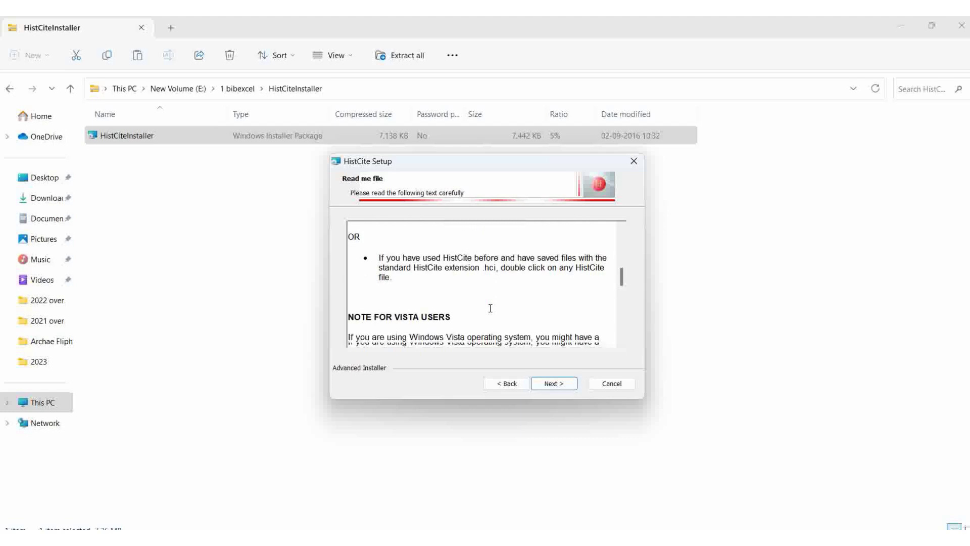
pyautogui.scroll(-3, 490, 308)
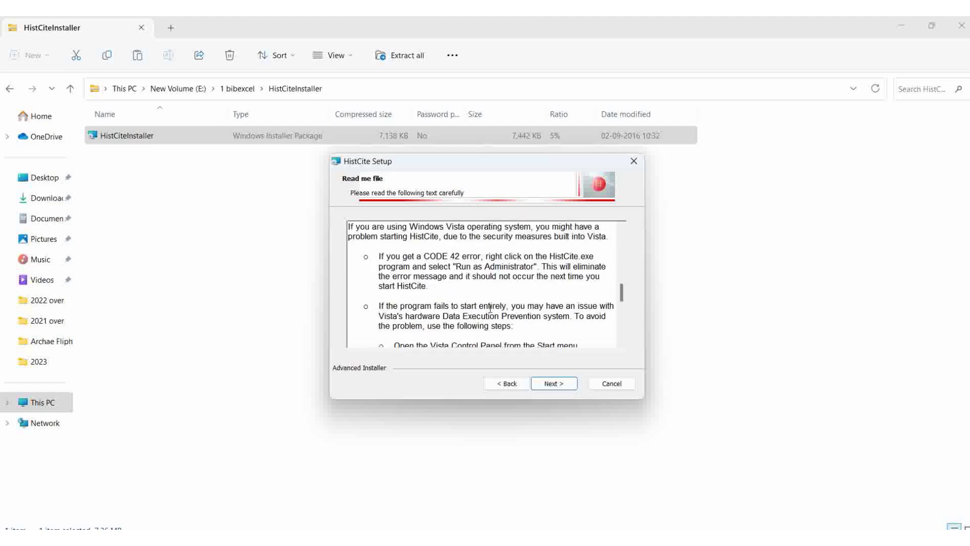
pyautogui.scroll(-2, 491, 307)
pyautogui.scroll(-7, 490, 309)
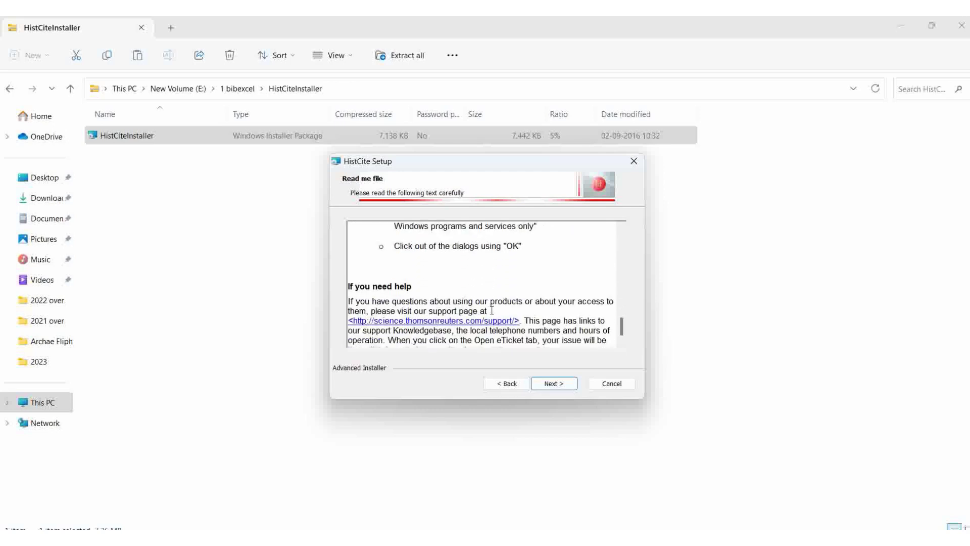
# Keep the Desktop and Start Menu shortcuts and install HistCite
pyautogui.click(555, 384)
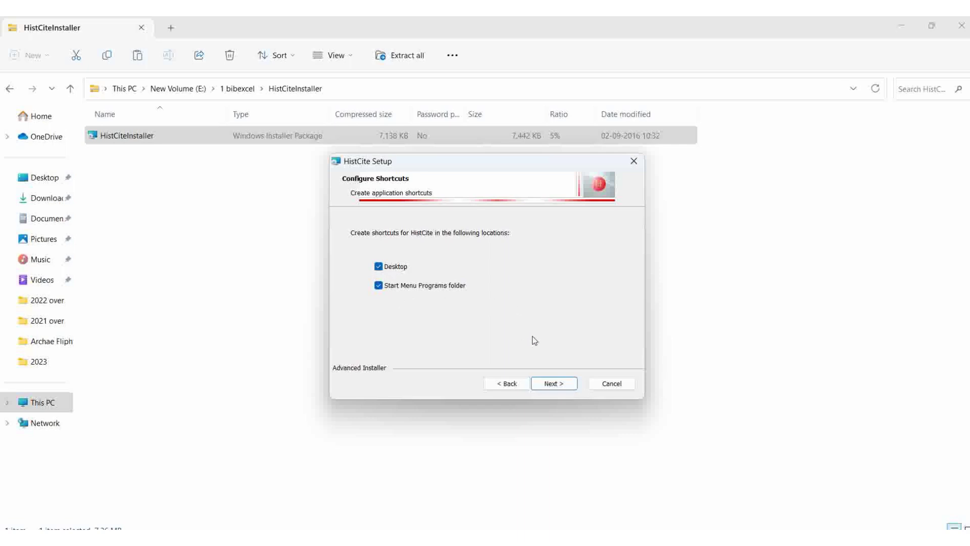
pyautogui.click(558, 383)
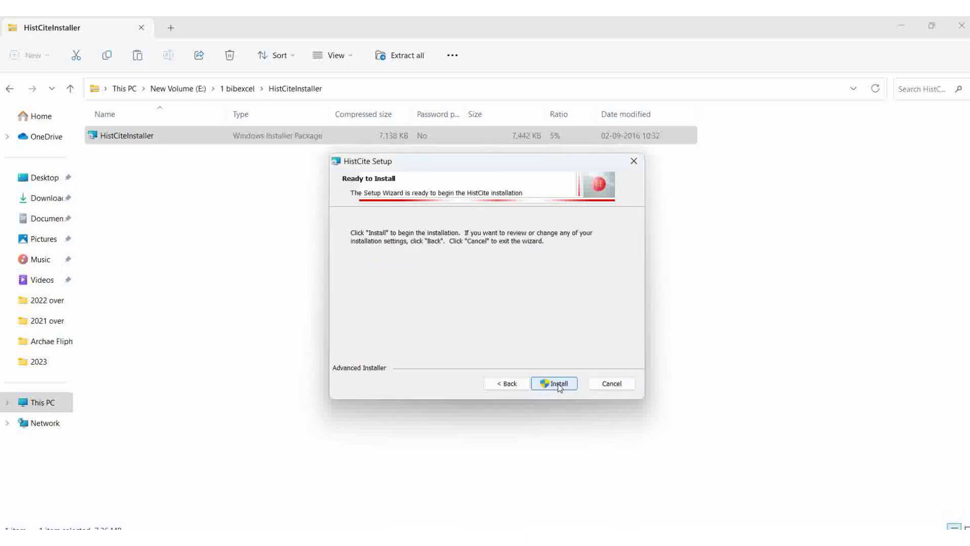
pyautogui.click(558, 384)
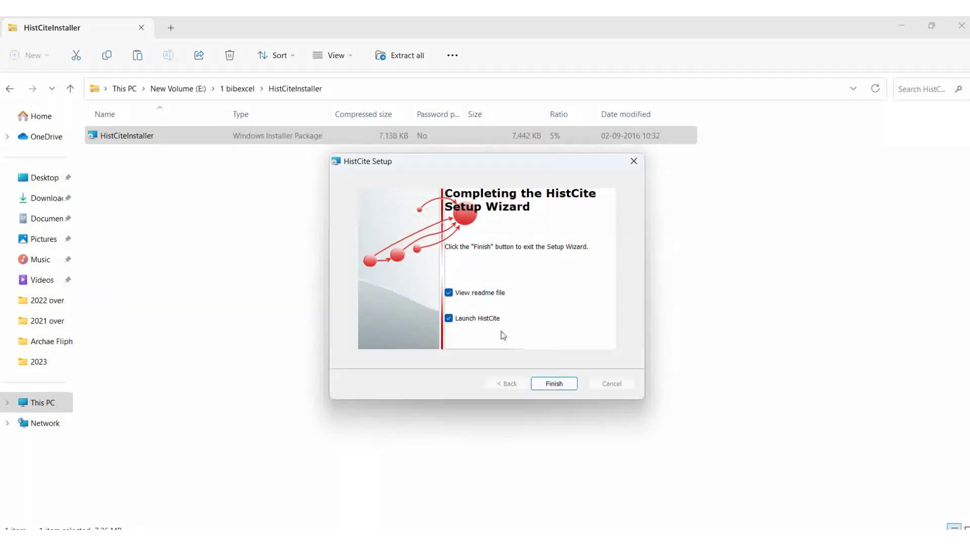
# Finish the setup to launch HistCite, then close its Internet Explorer and console windows
pyautogui.click(554, 384)
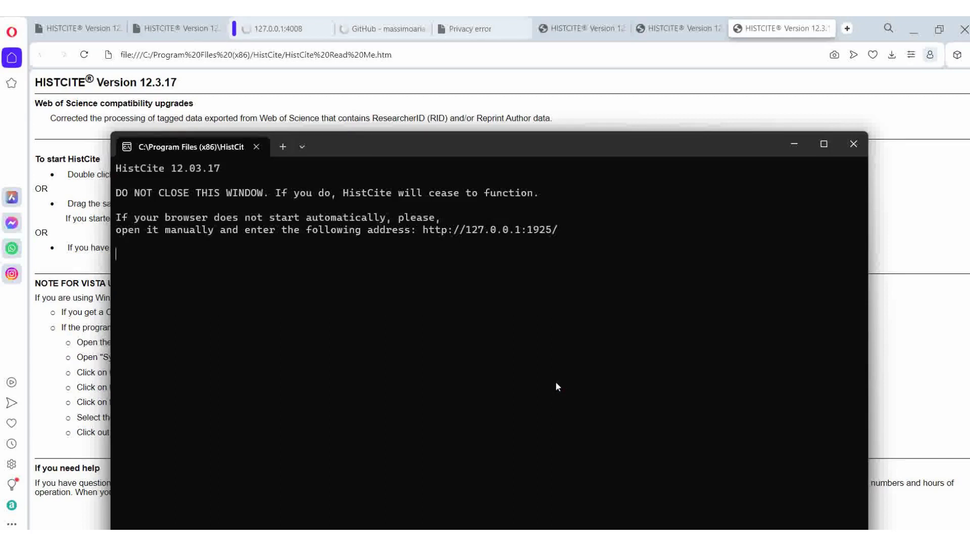
pyautogui.moveTo(685, 536)
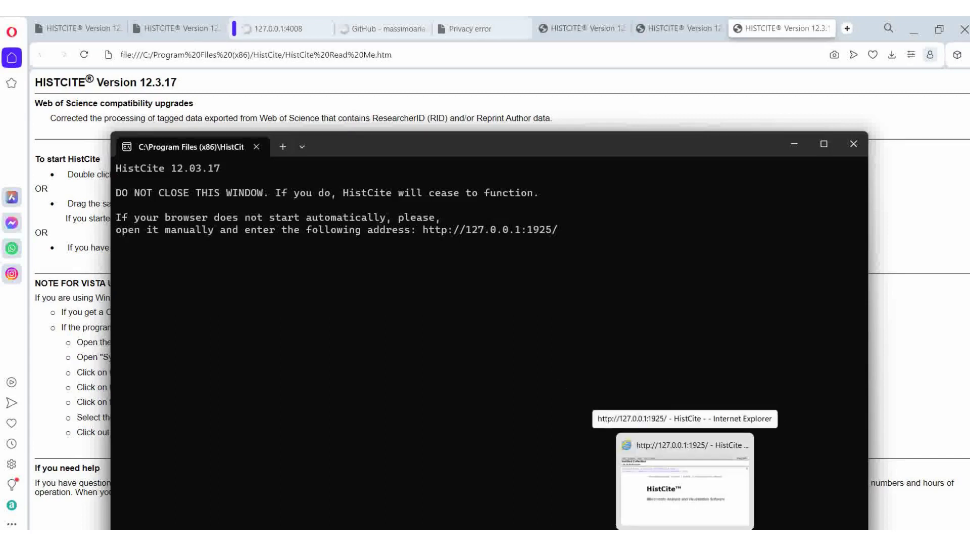
pyautogui.moveTo(718, 508)
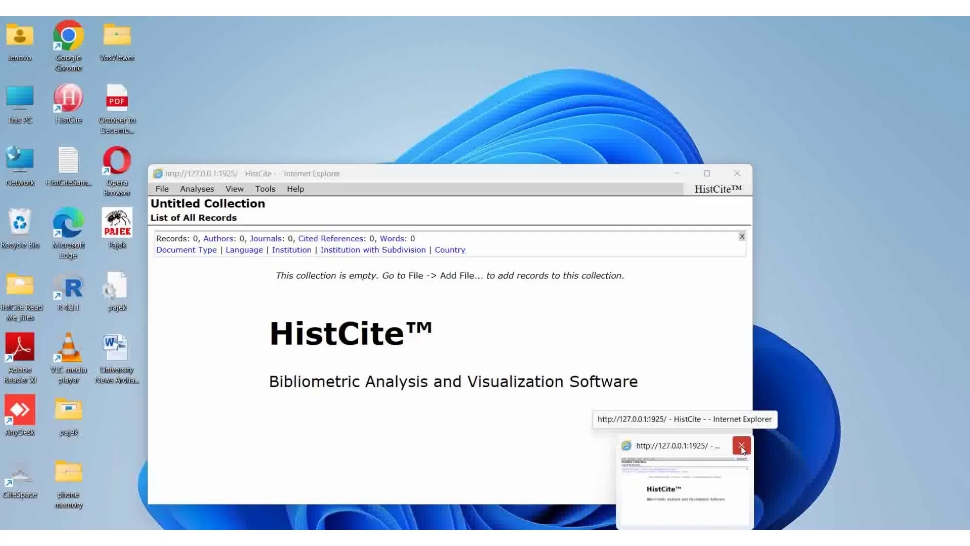
pyautogui.click(741, 447)
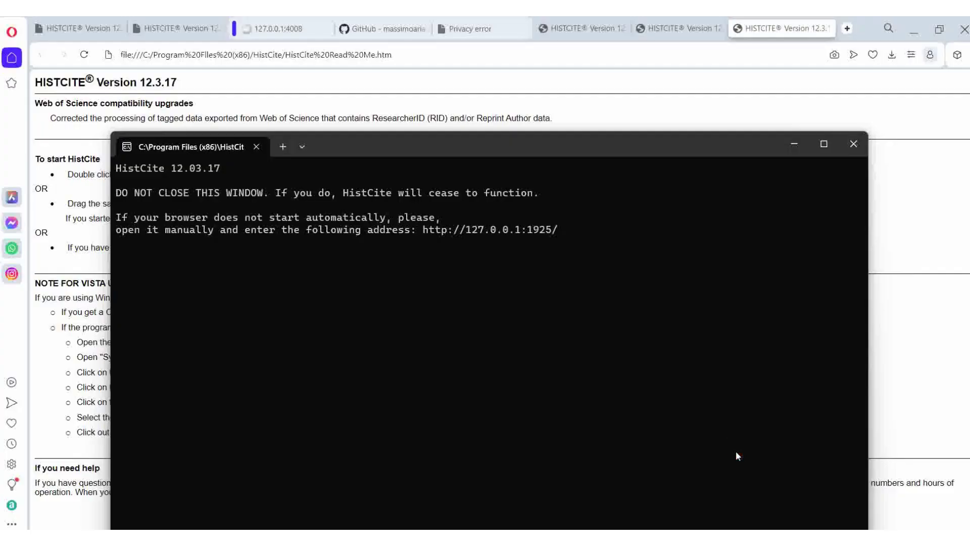
pyautogui.click(857, 146)
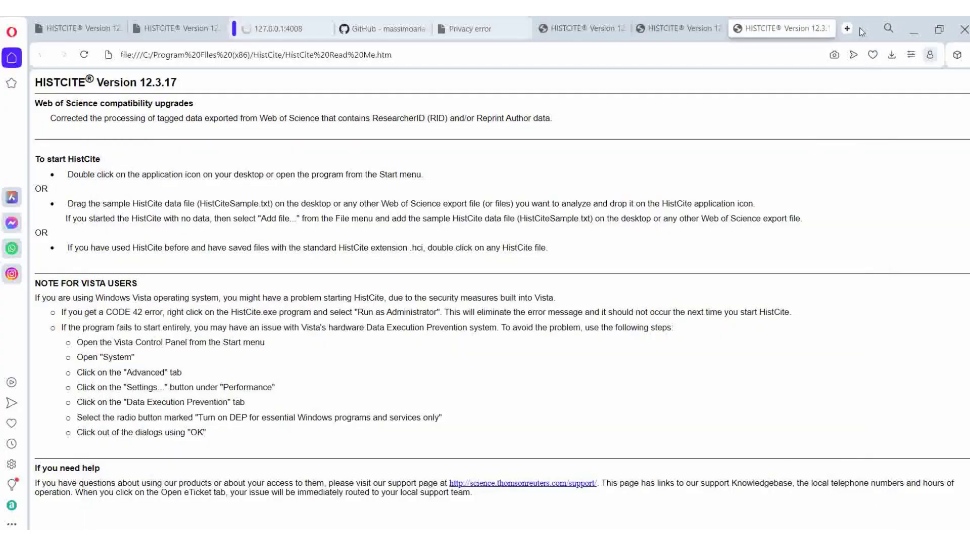
# Quit Opera showing the HistCite Read Me and deselect the installer file
pyautogui.click(963, 29)
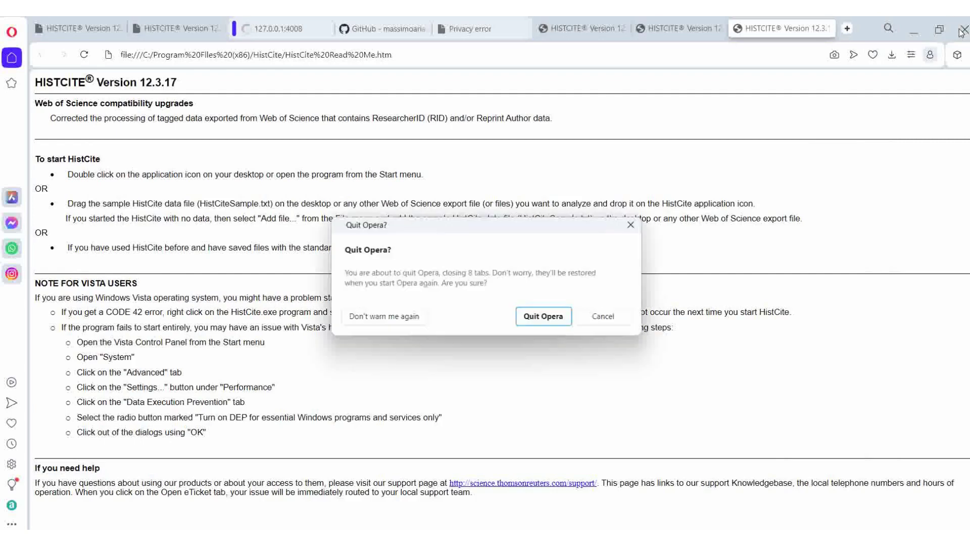
pyautogui.click(544, 317)
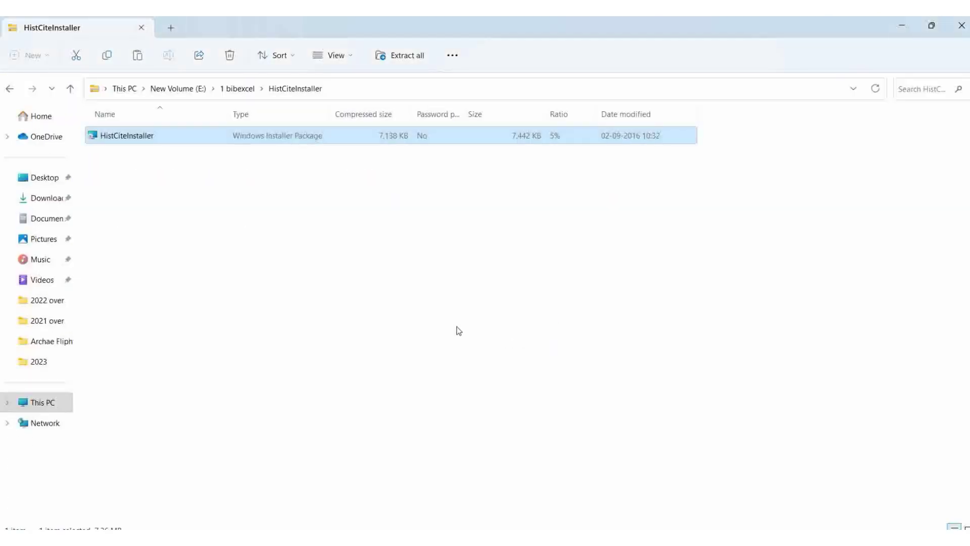
pyautogui.click(458, 331)
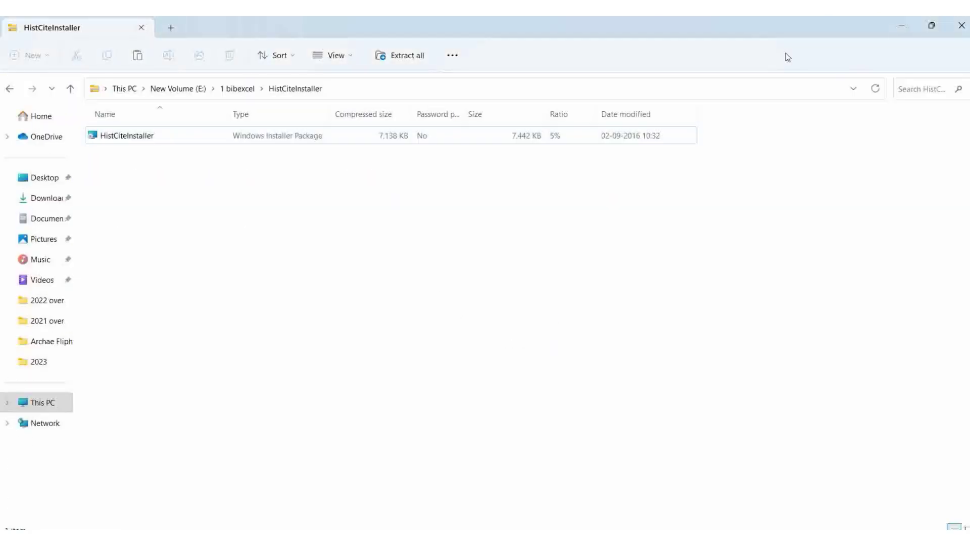
# Minimize File Explorer to reveal the desktop with the HistCite sample file
pyautogui.click(900, 27)
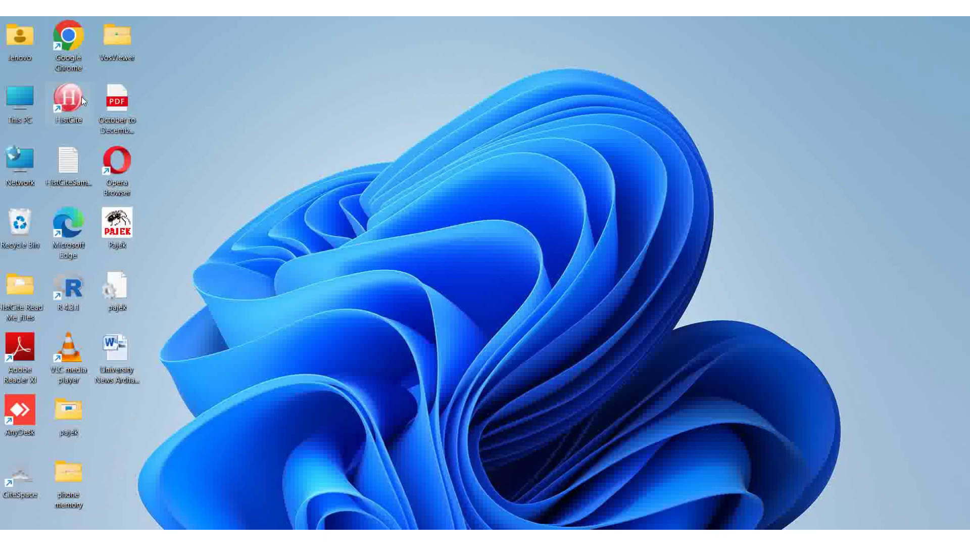
# Open HistCiteSample in Notepad and examine its ISI and VR 1.0 header lines
pyautogui.doubleClick(71, 165)
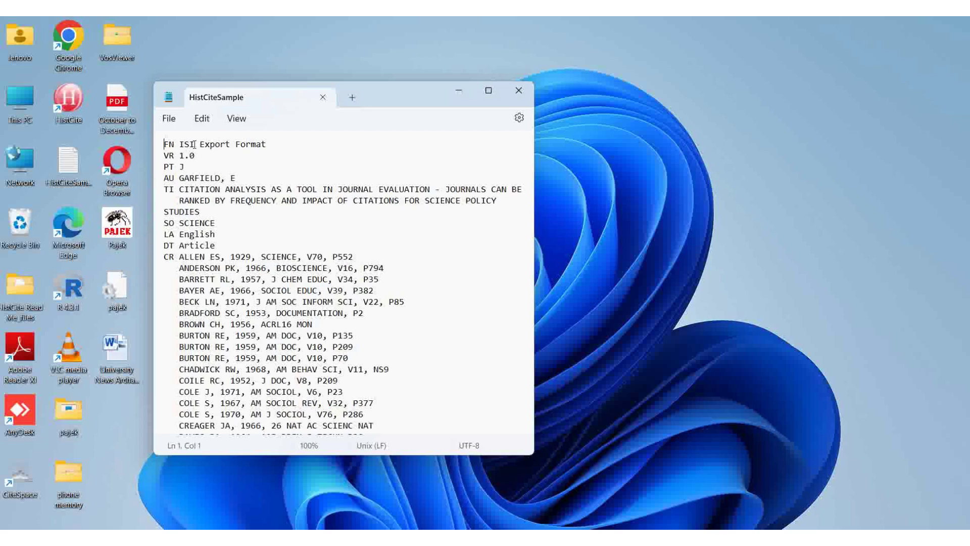
pyautogui.moveTo(194, 145); pyautogui.dragTo(180, 145)
pyautogui.click(230, 154)
pyautogui.scroll(-4, 180, 263)
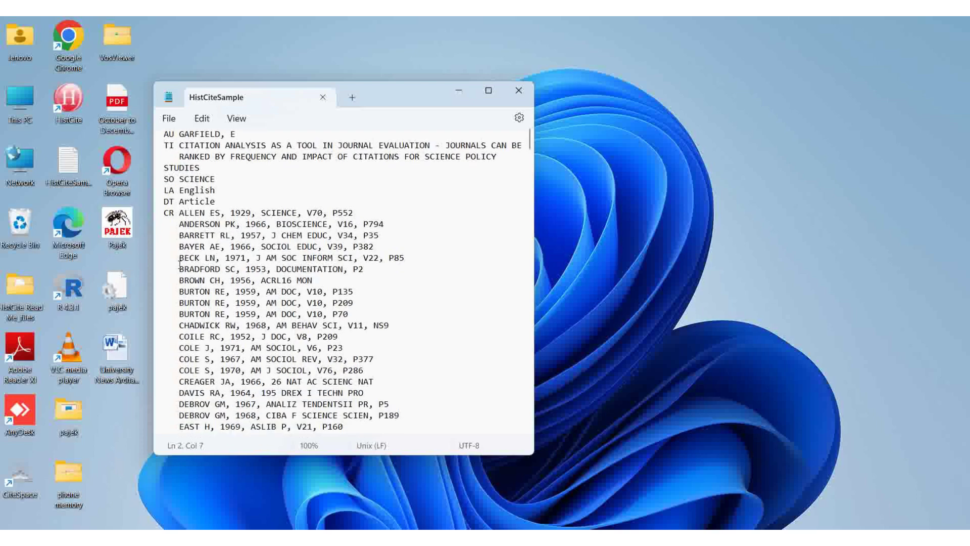
pyautogui.scroll(2, 180, 268)
pyautogui.scroll(2, 180, 268)
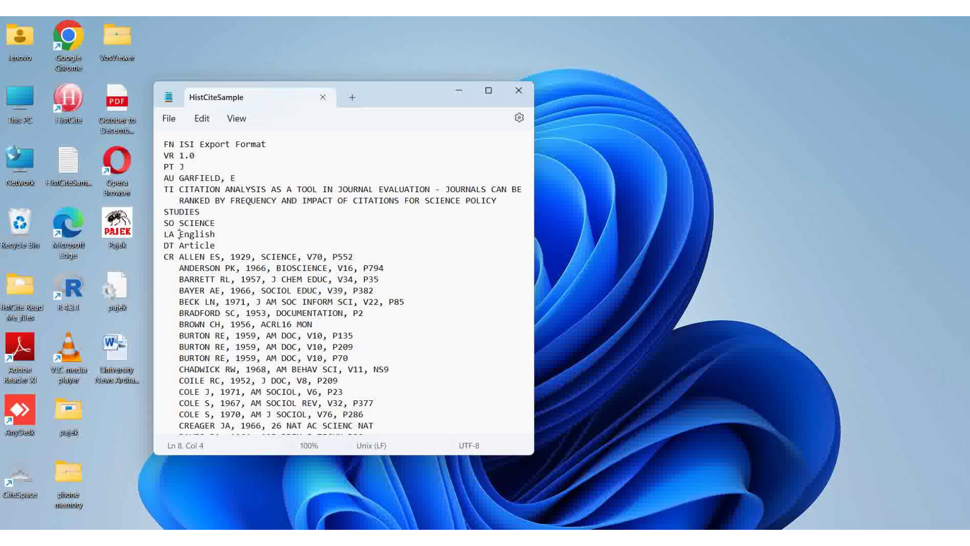
# Inspect the LA English, SO SCIENCE and FN ISI Export Format lines, then maximize Notepad
pyautogui.tripleClick(162, 236)
pyautogui.click(180, 236)
pyautogui.doubleClick(171, 224)
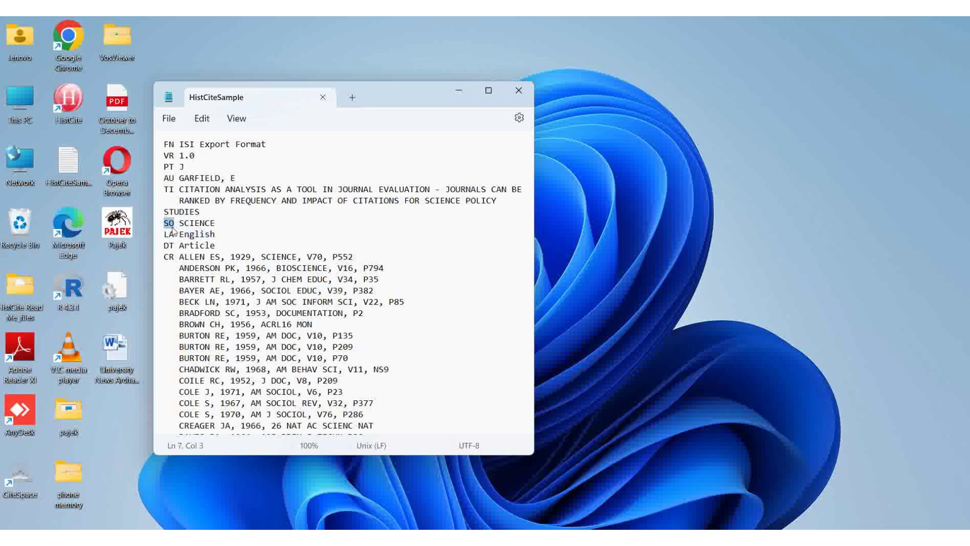
pyautogui.click(238, 224)
pyautogui.scroll(-5, 239, 224)
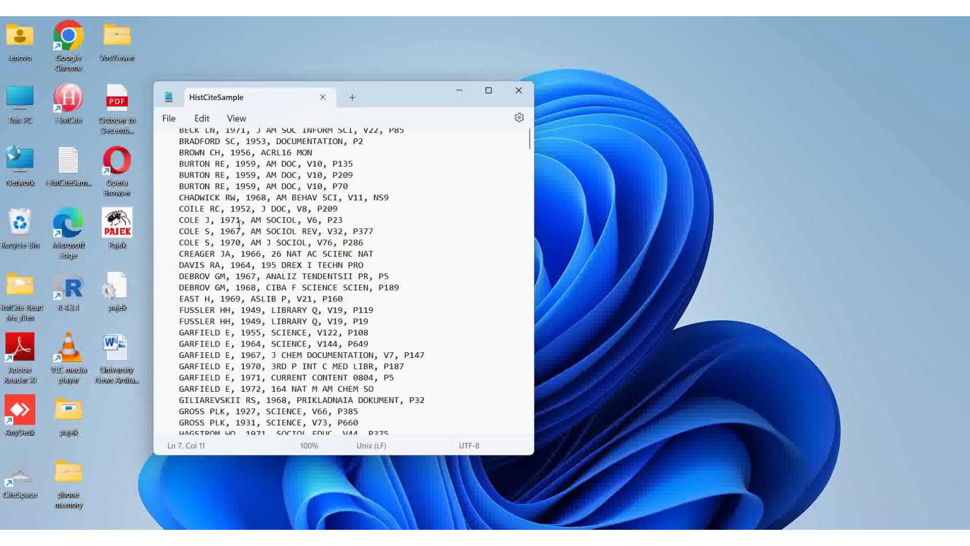
pyautogui.scroll(5, 239, 225)
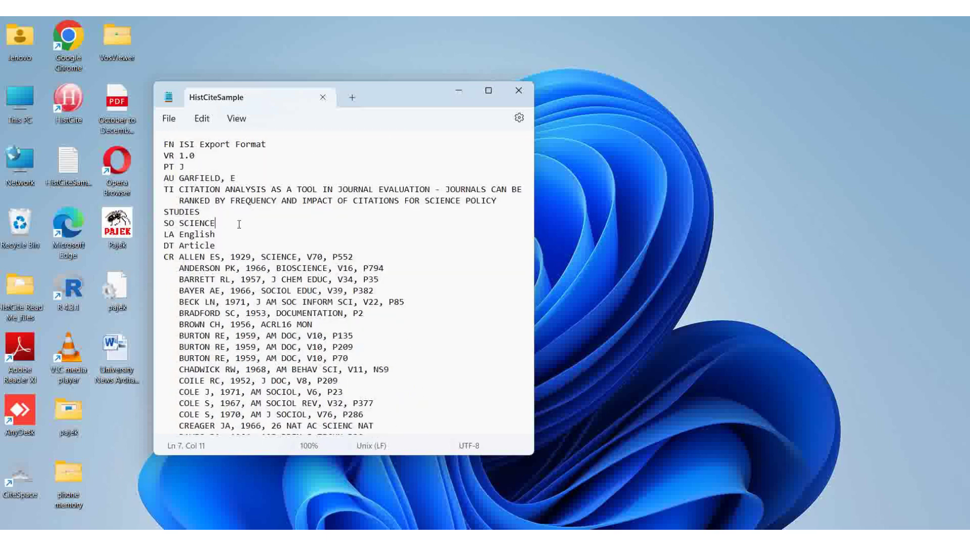
pyautogui.moveTo(272, 144); pyautogui.dragTo(165, 147)
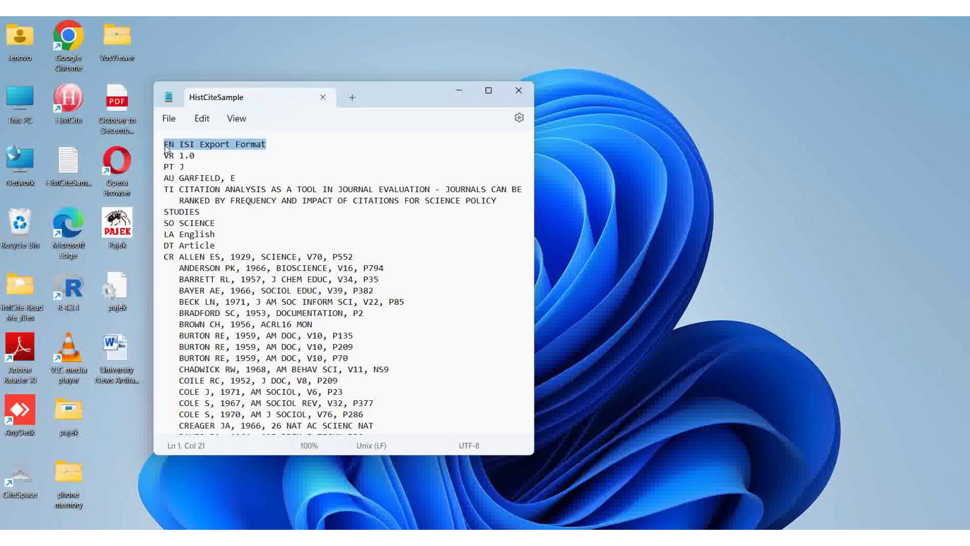
pyautogui.click(273, 223)
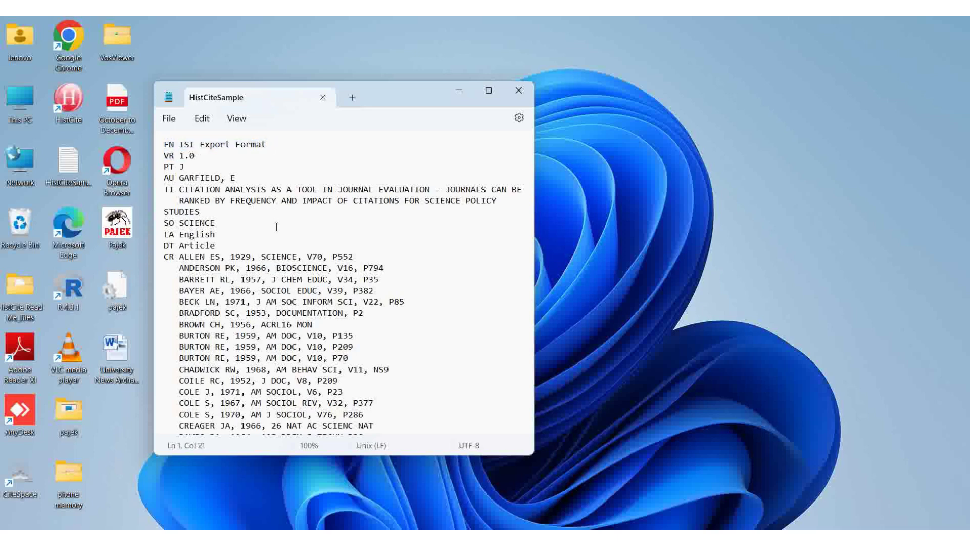
pyautogui.click(488, 91)
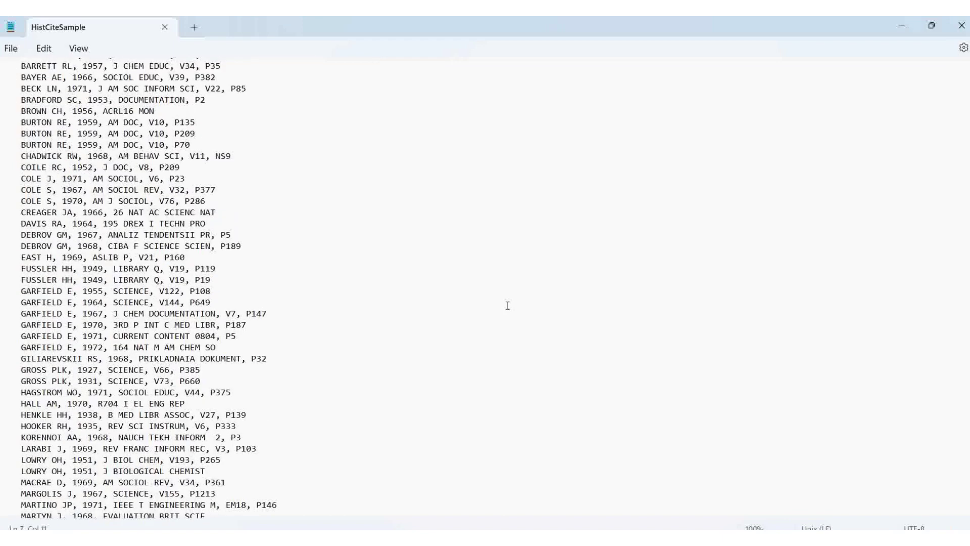
# Save HistCiteSample over the existing HistCiteSample.txt with UTF-8 encoding, confirming the replacement
pyautogui.click(9, 49)
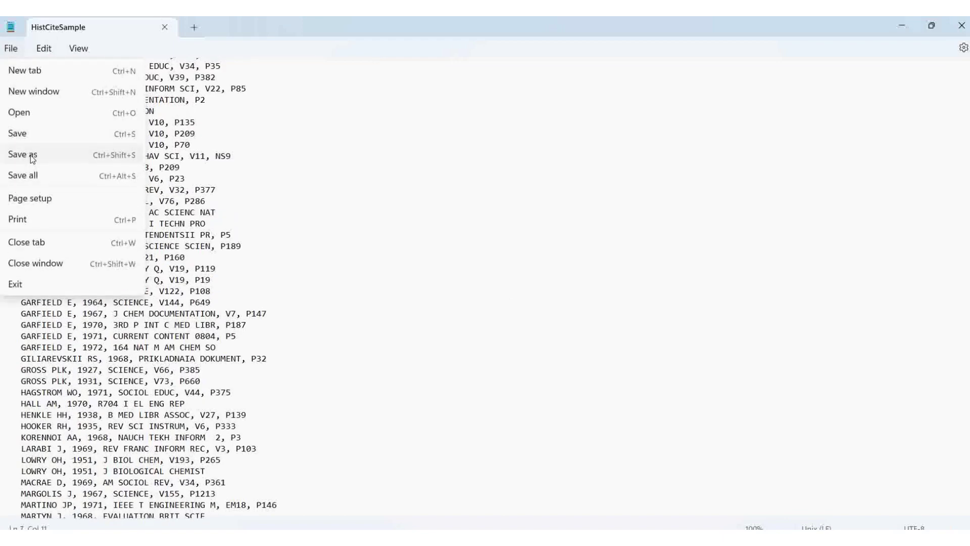
pyautogui.click(23, 154)
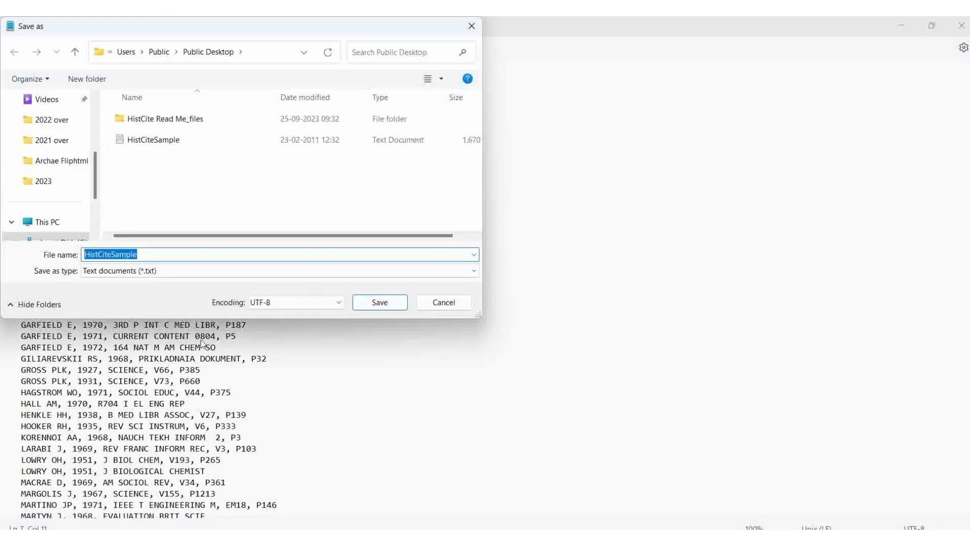
pyautogui.click(340, 308)
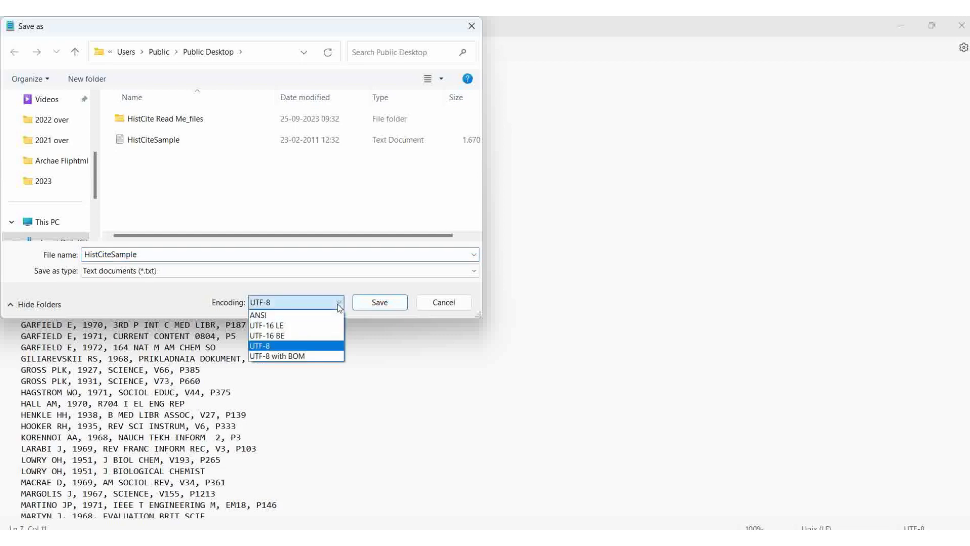
pyautogui.click(268, 346)
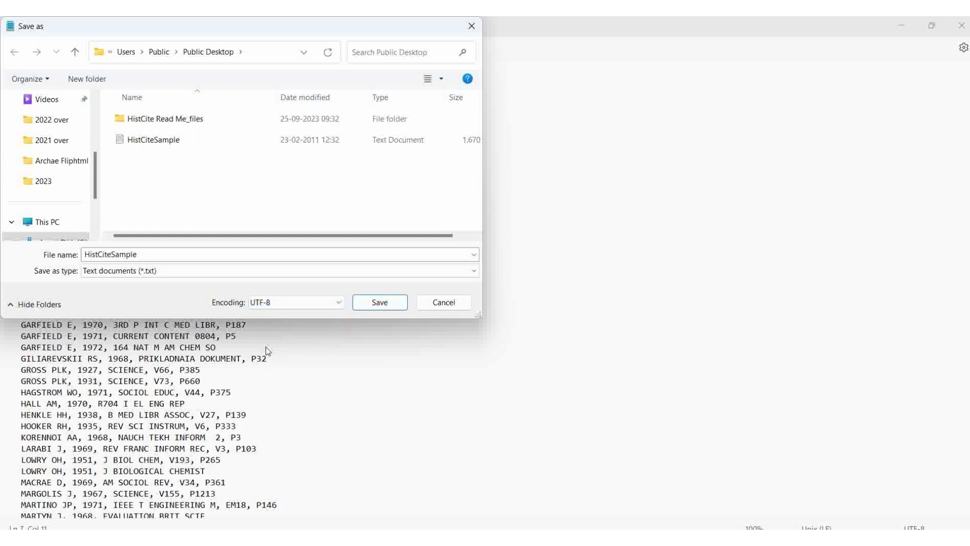
pyautogui.click(373, 305)
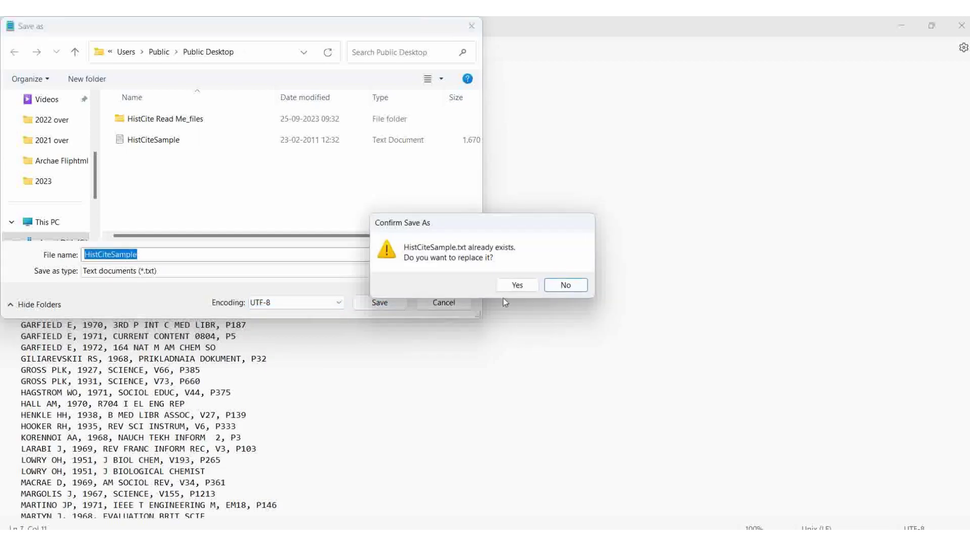
pyautogui.click(523, 287)
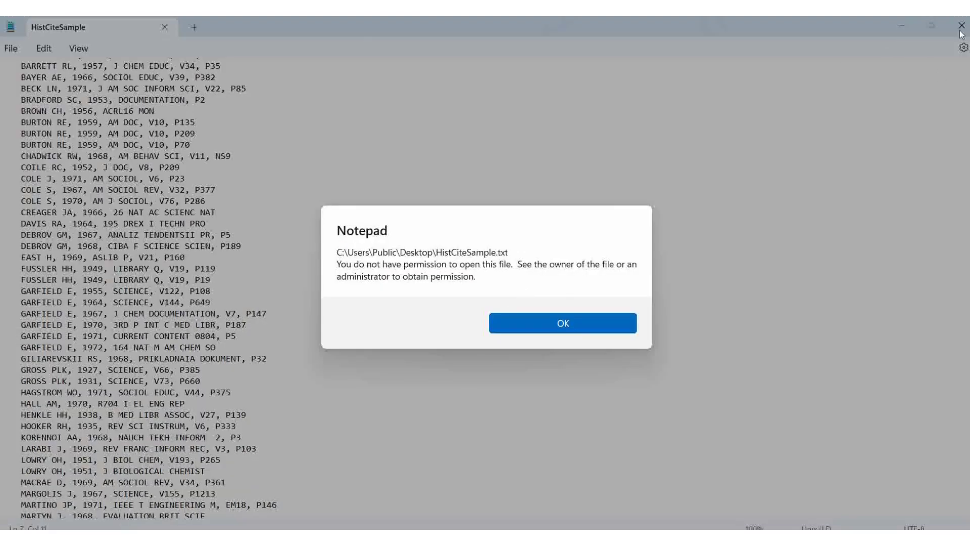
# Minimize Notepad and show the HistCite 12.3 download page in Chrome
pyautogui.click(902, 25)
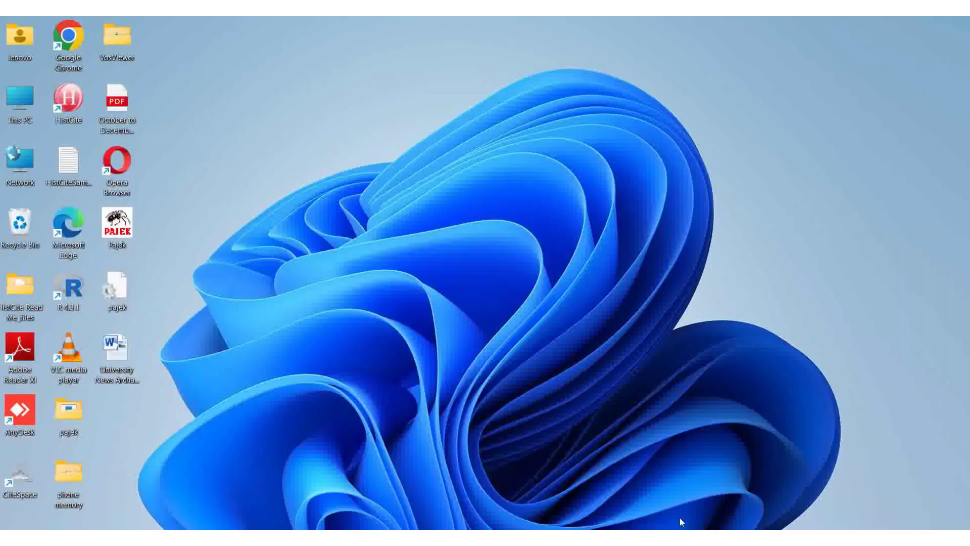
pyautogui.click(652, 538)
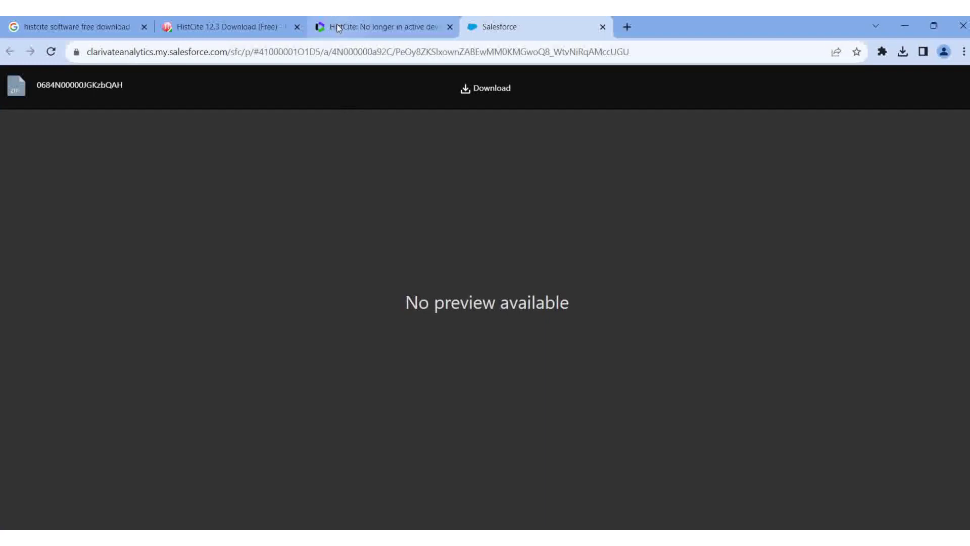
pyautogui.click(244, 26)
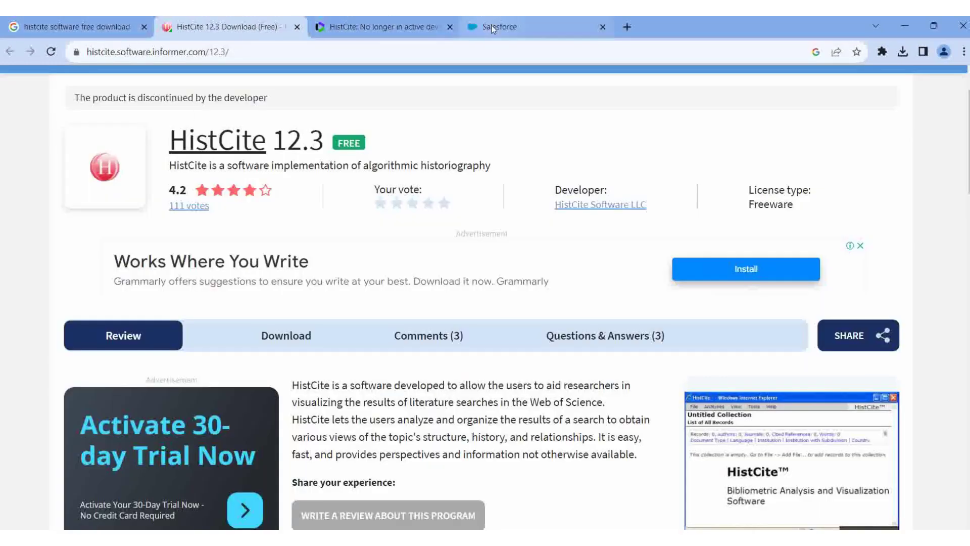
pyautogui.moveTo(491, 27)
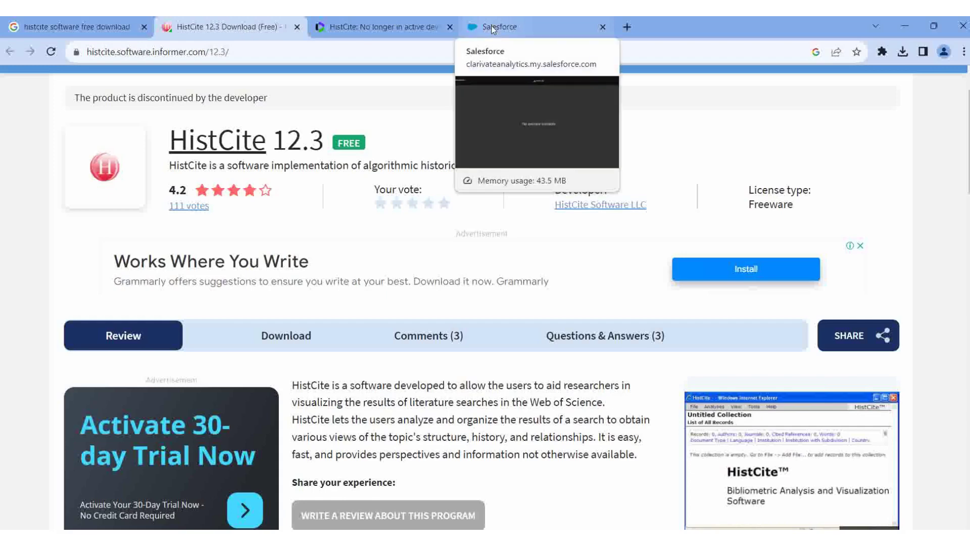